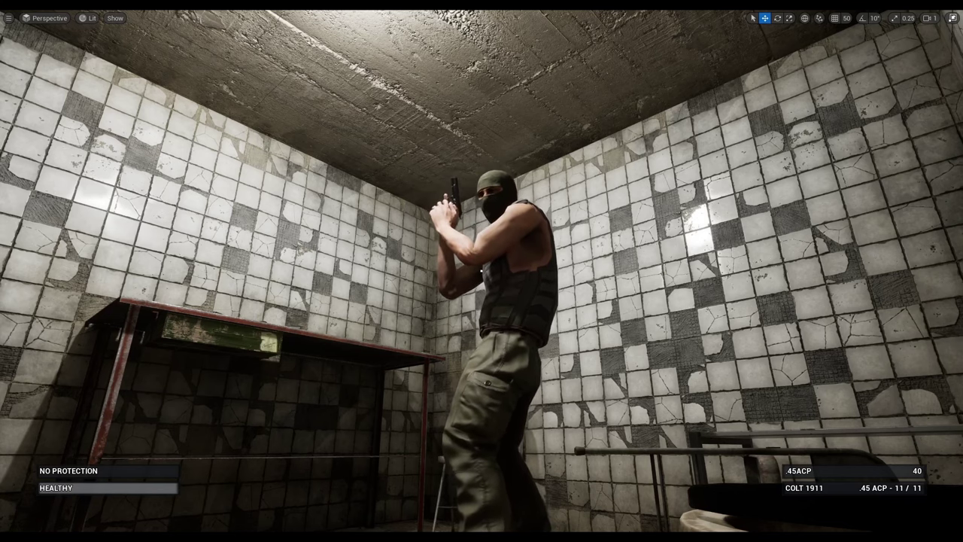
Step: Select the first-person character, frame it, turn off game view and examine its separate arms and body meshes from the front
click(530, 304)
key(f)
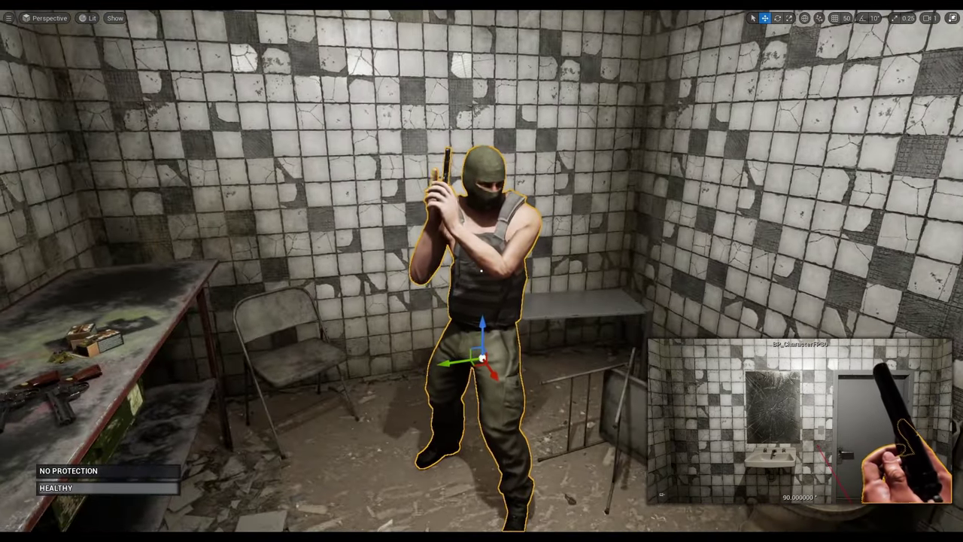
alt+drag(529, 304, 509, 317)
key(g)
alt+drag(482, 270, 430, 253)
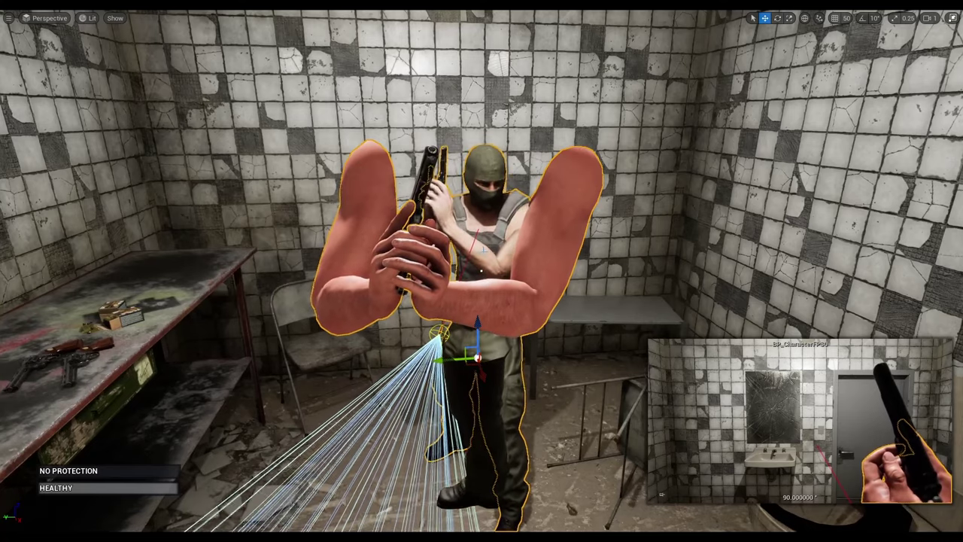
Step: Aim the Colt 1911 in play and view the aiming character's floating arms and full body from outside in the free camera
key(alt+p)
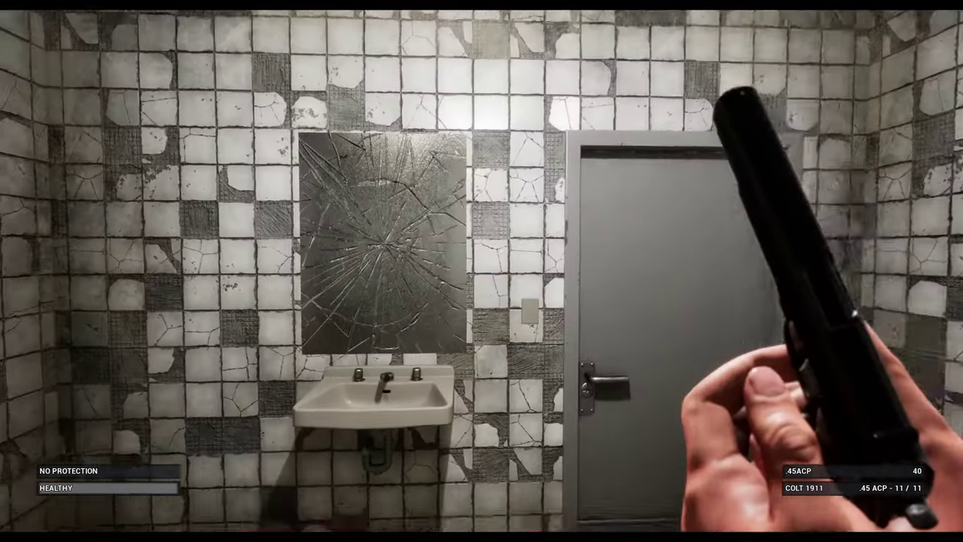
right_click(482, 270)
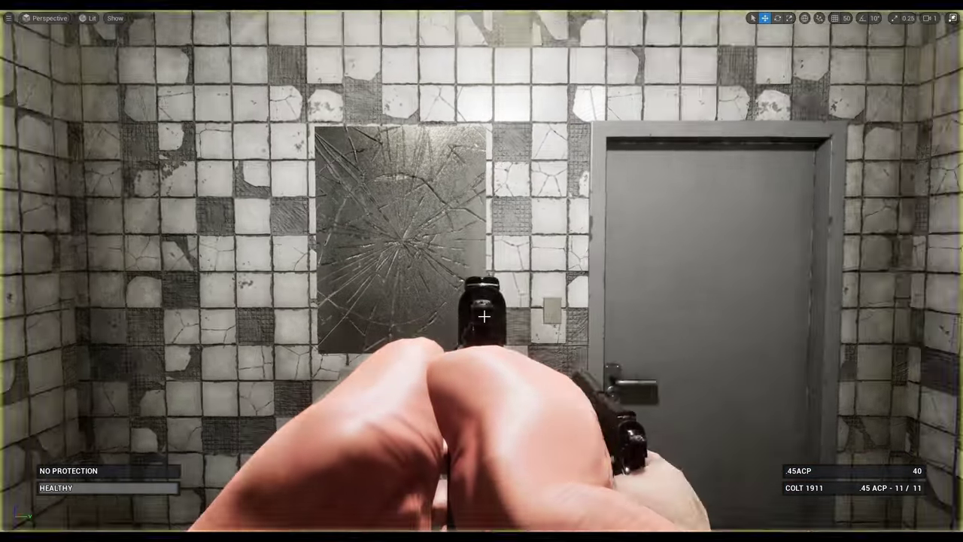
key(w)
right_drag(484, 316, 96, 320)
key(s)
key(d)
right_drag(482, 271, 363, 220)
key(d)
key(e)
key(w)
mouse_move(455, 335)
right_down()
mouse_move(647, 358)
mouse_move(454, 336)
right_up()
key(s)
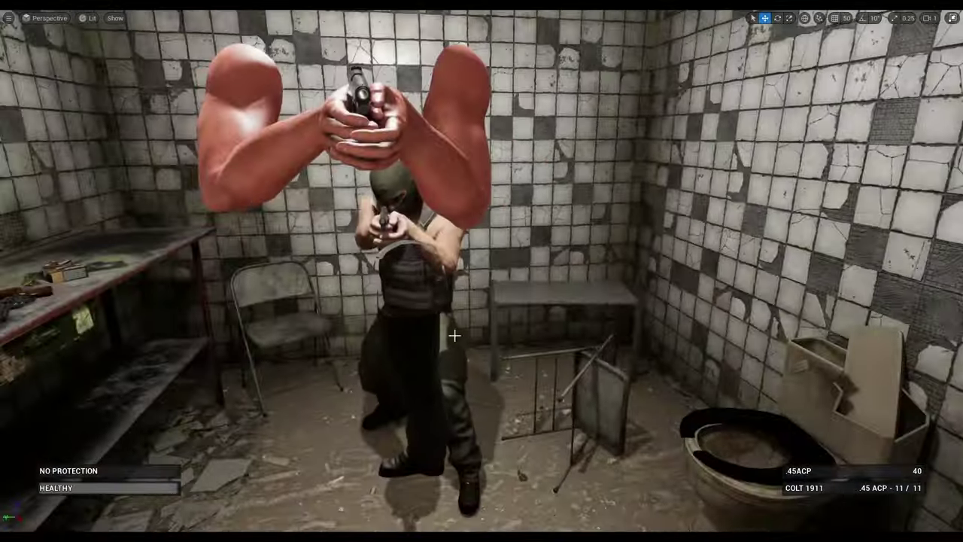
Step: Select the aiming character and orbit around it to compare the first-person arms with the body's arms
click(418, 289)
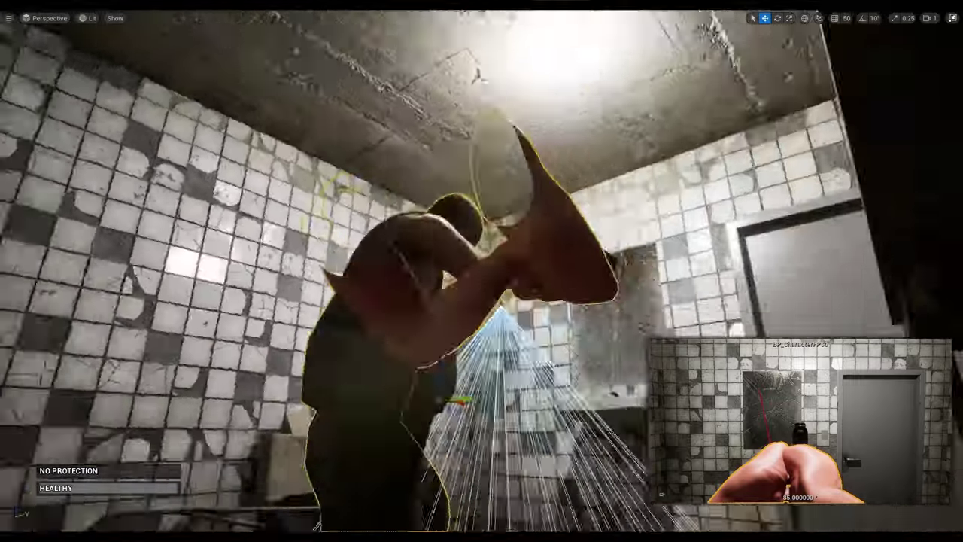
alt+drag(482, 271, 346, 331)
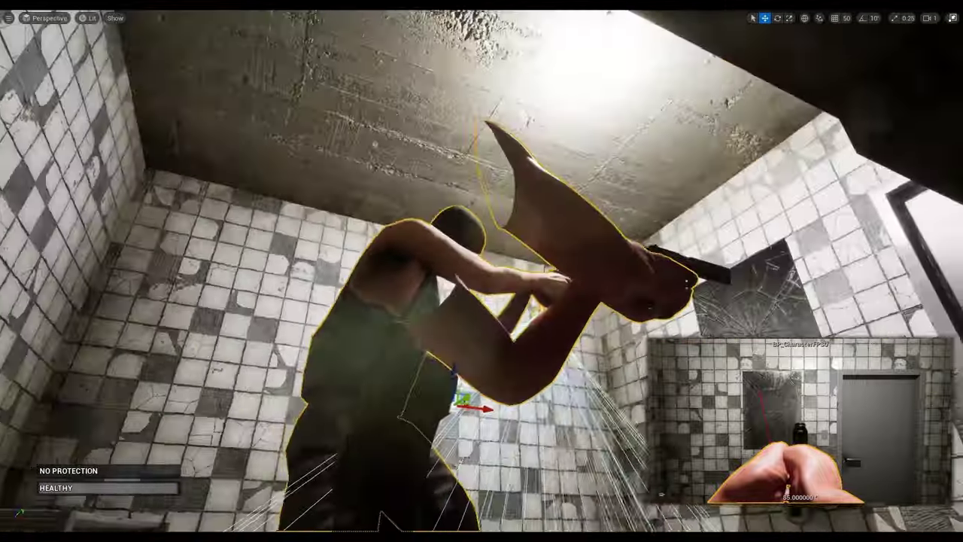
alt+drag(482, 271, 520, 297)
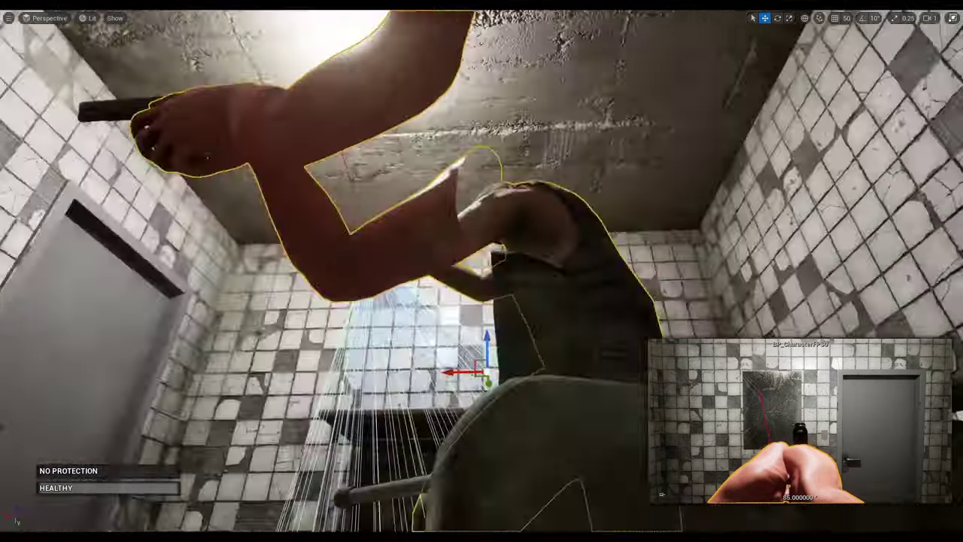
alt+drag(482, 271, 663, 301)
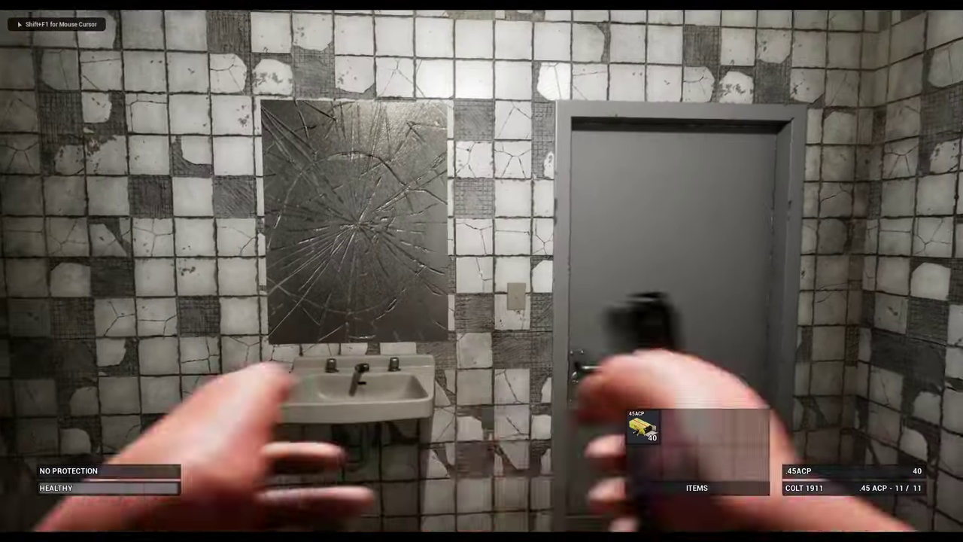
Step: Aim the pistol in first person, open the door beside the sink and walk back and forth around the doorway
right_click(482, 271)
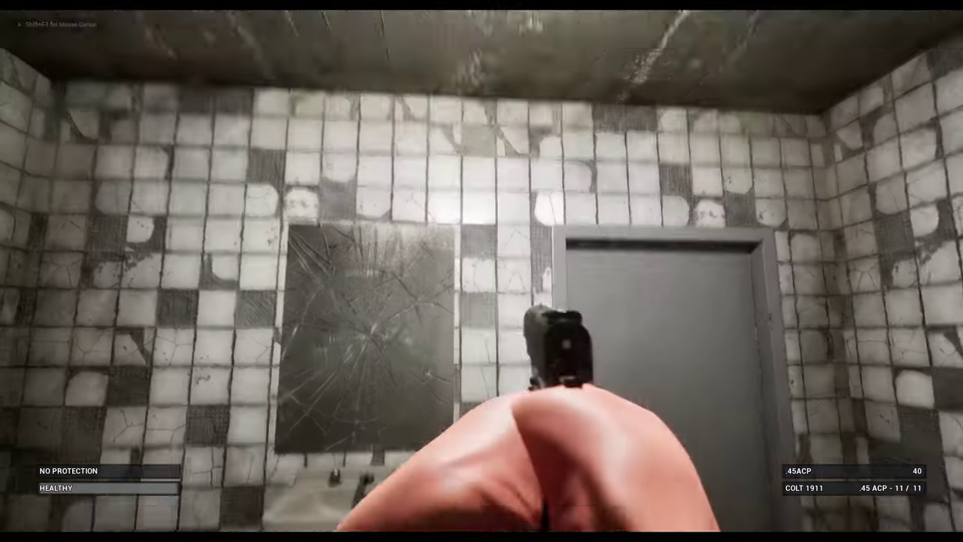
key(f)
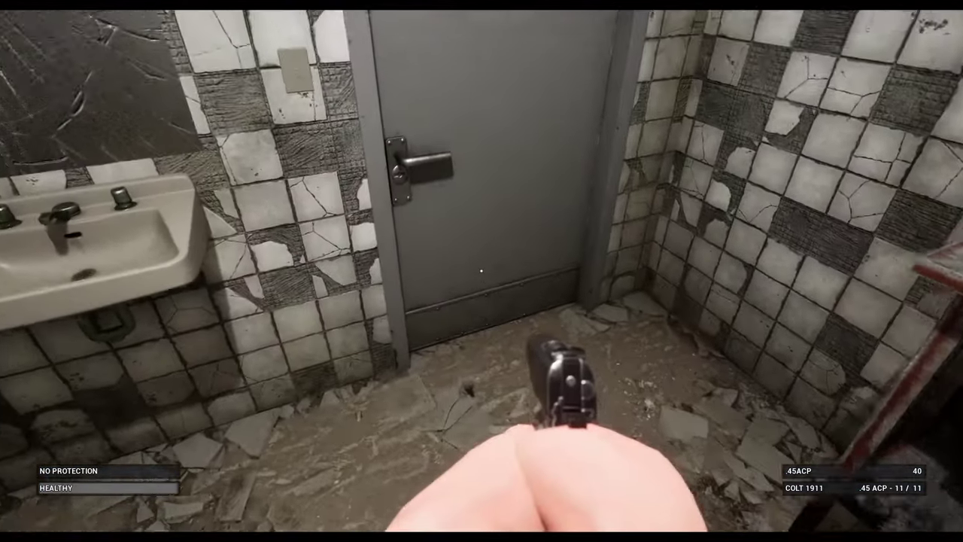
key(w)
key(f)
key(s)
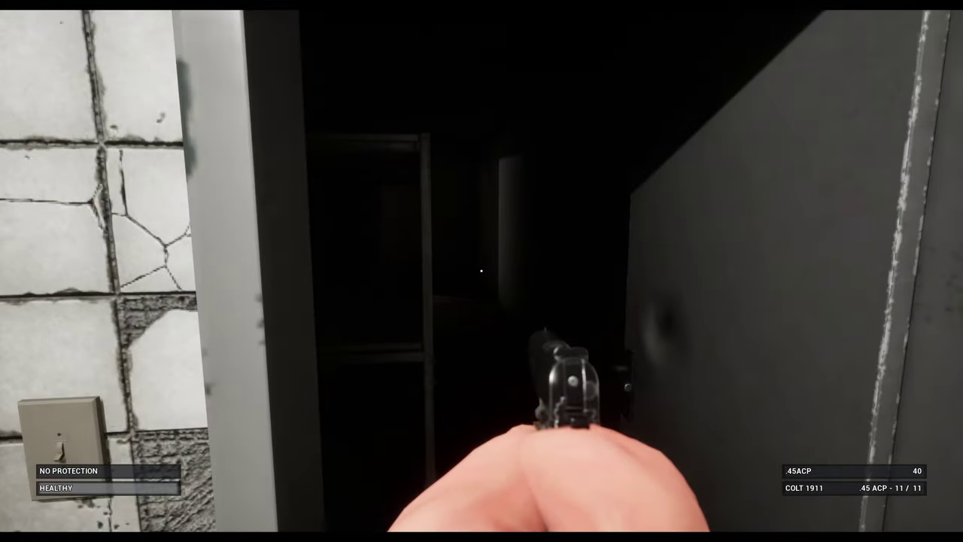
key(w)
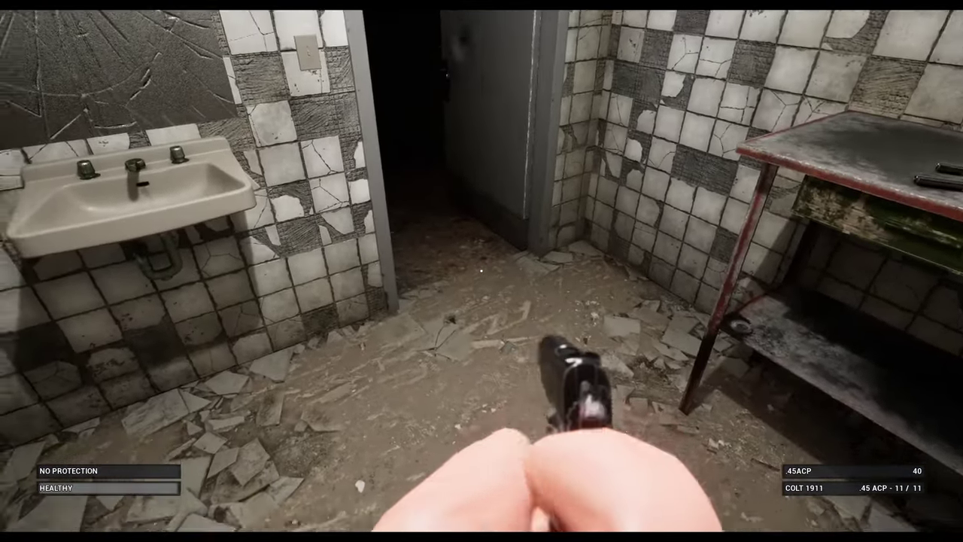
key(s)
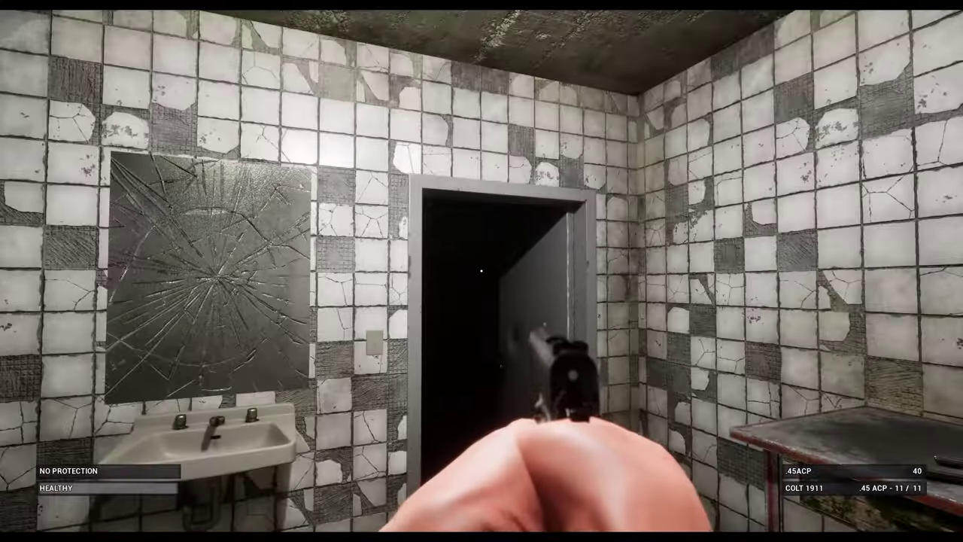
key(w)
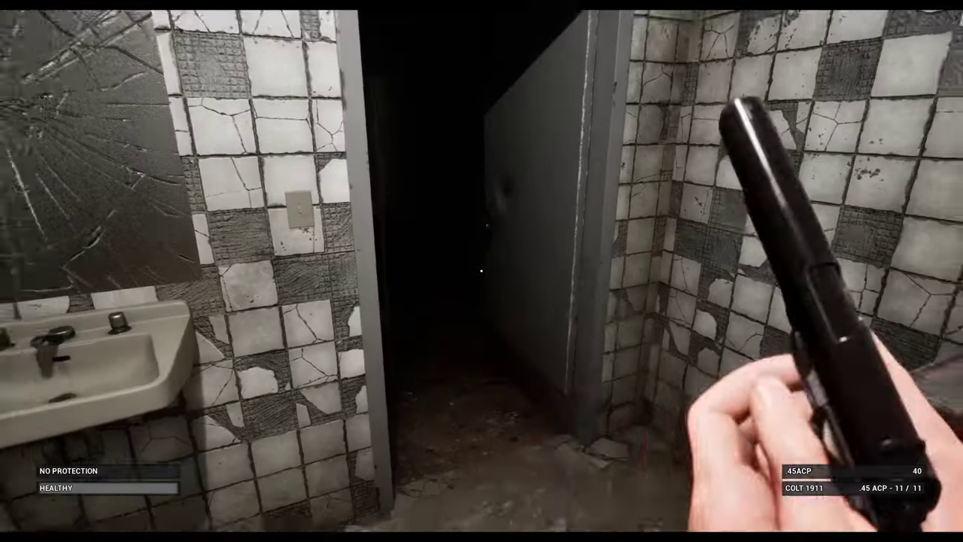
key(s)
key(w)
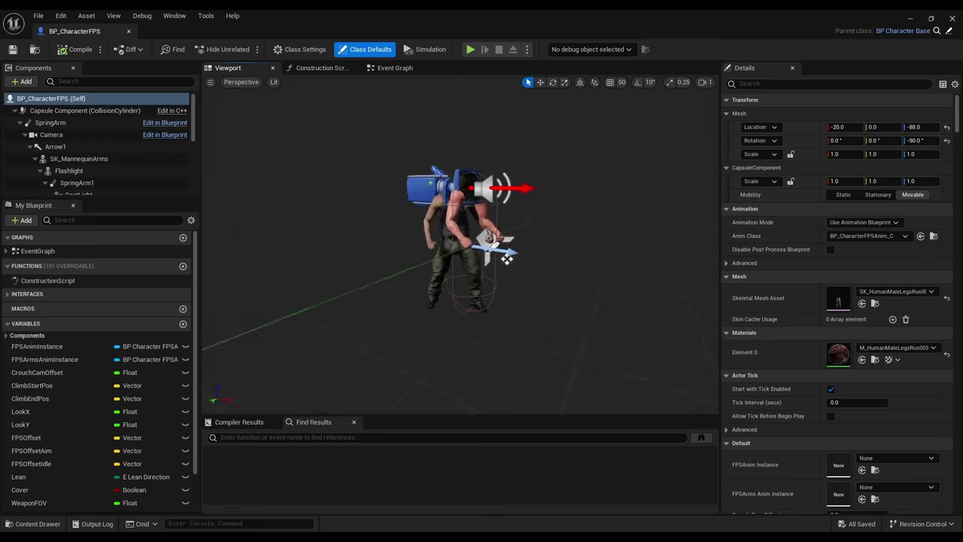
Step: Examine the Torso component and the legs' Mesh component of BP_CharacterFPS from several sides in the blueprint viewport
mouse_move(525, 360)
mouse_down()
mouse_move(467, 360)
mouse_move(524, 360)
mouse_up()
click(438, 218)
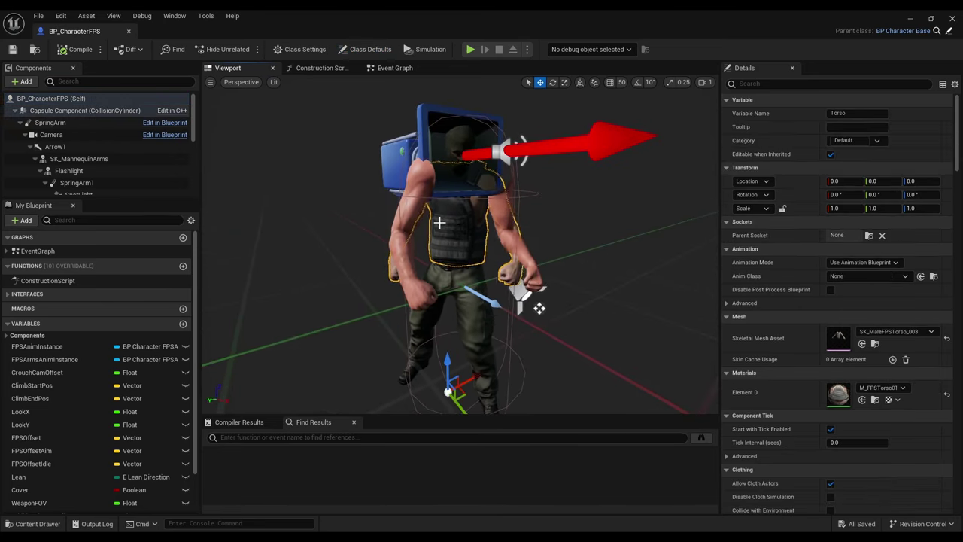
scroll(91, 146, down, 3)
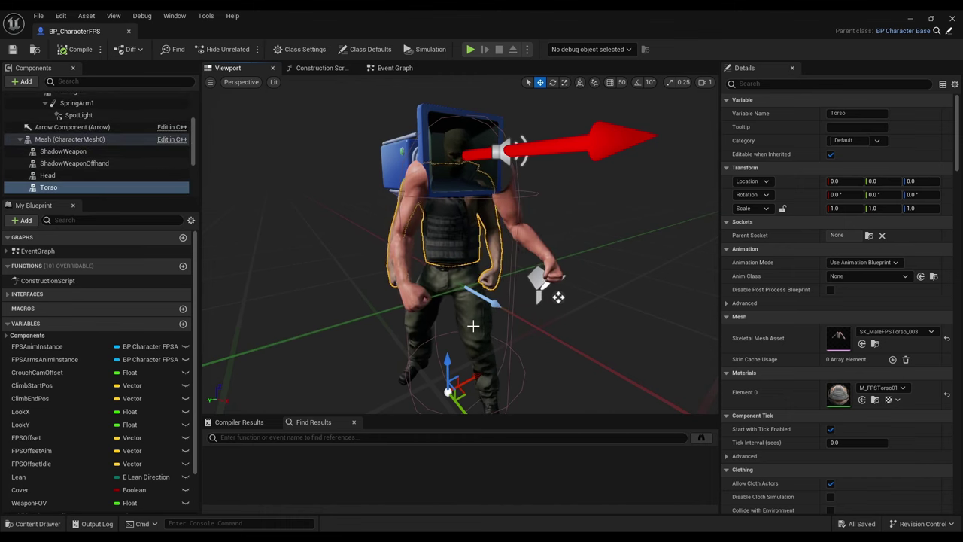
click(423, 271)
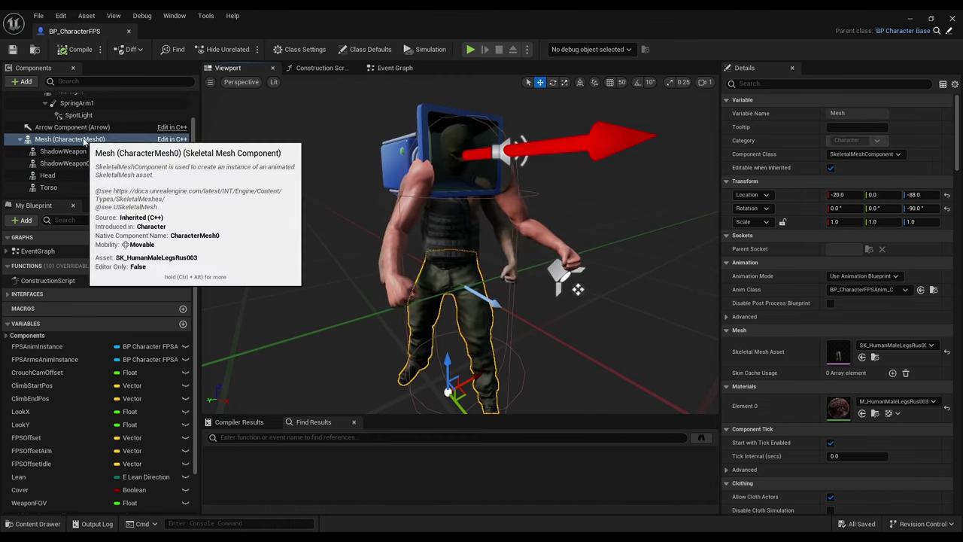
scroll(124, 180, up, 1)
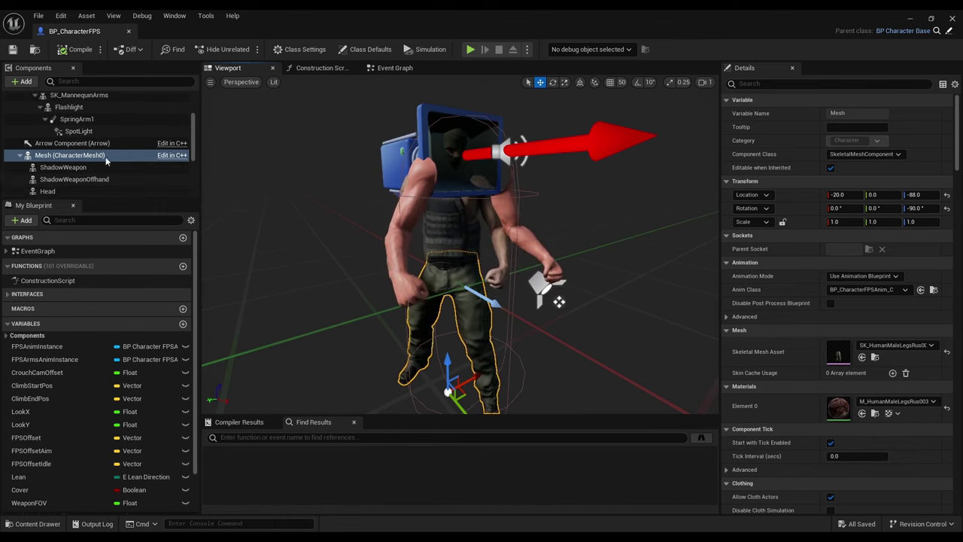
scroll(126, 191, up, 4)
scroll(126, 192, down, 5)
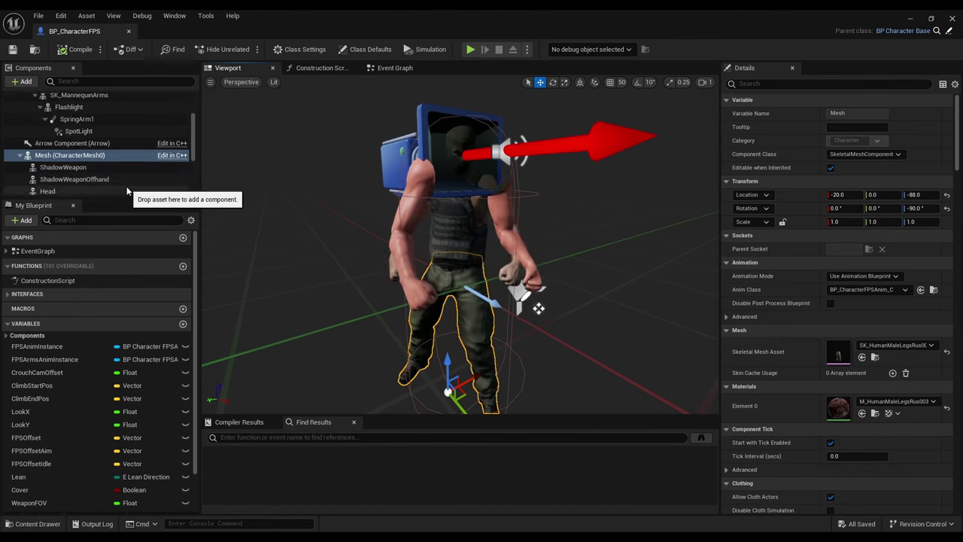
click(458, 225)
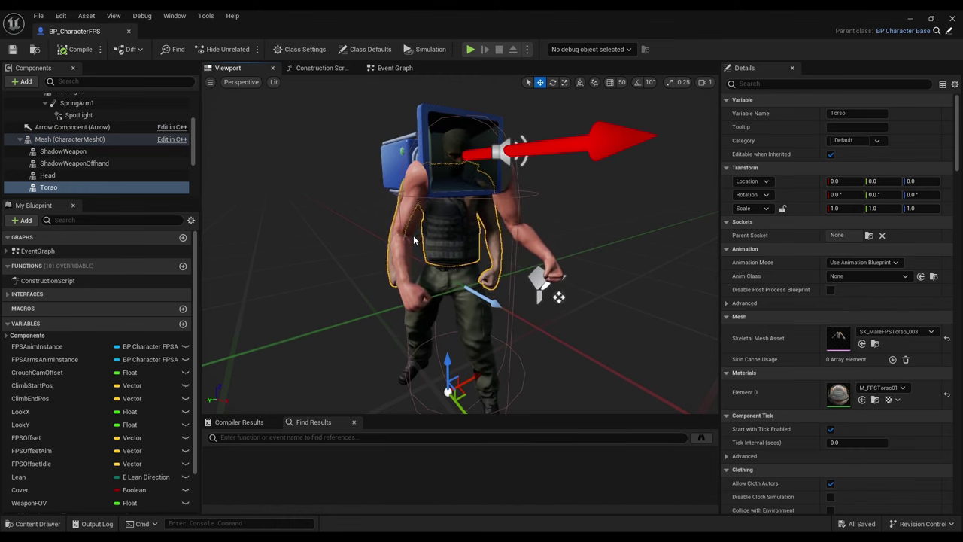
alt+drag(396, 216, 496, 200)
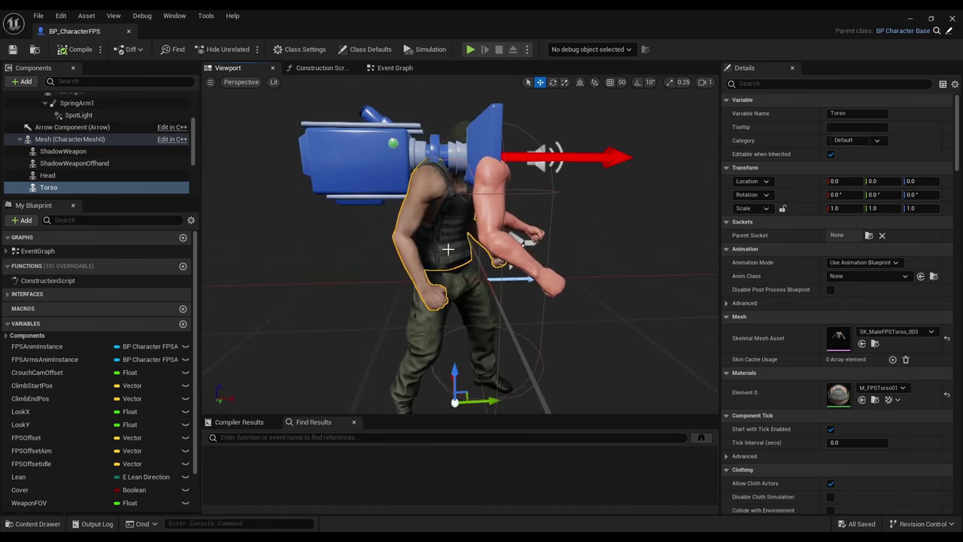
drag(442, 159, 449, 162)
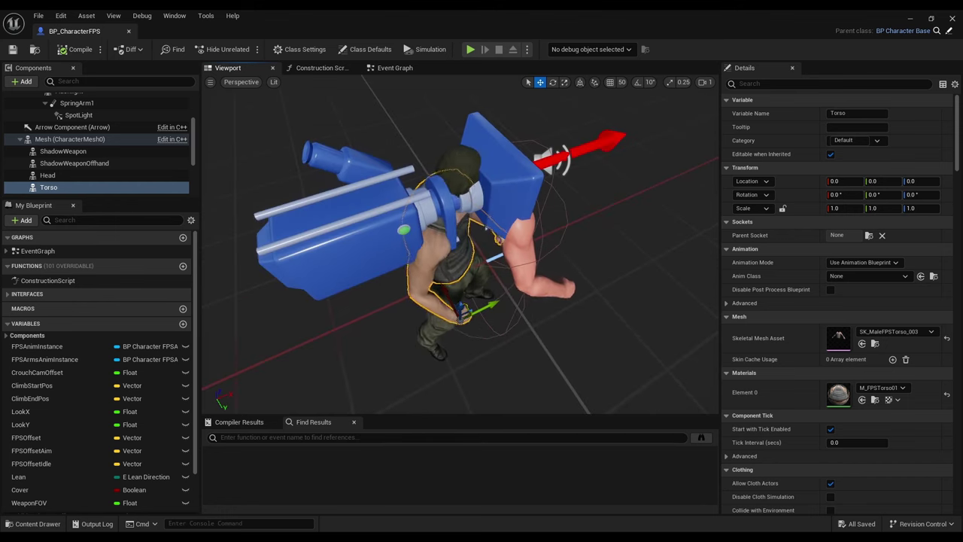
Step: Select the SK_MannequinArms component and the surrounding CapsuleComponent to examine how the first-person arms sit on the character
click(456, 163)
drag(589, 292, 565, 292)
click(563, 291)
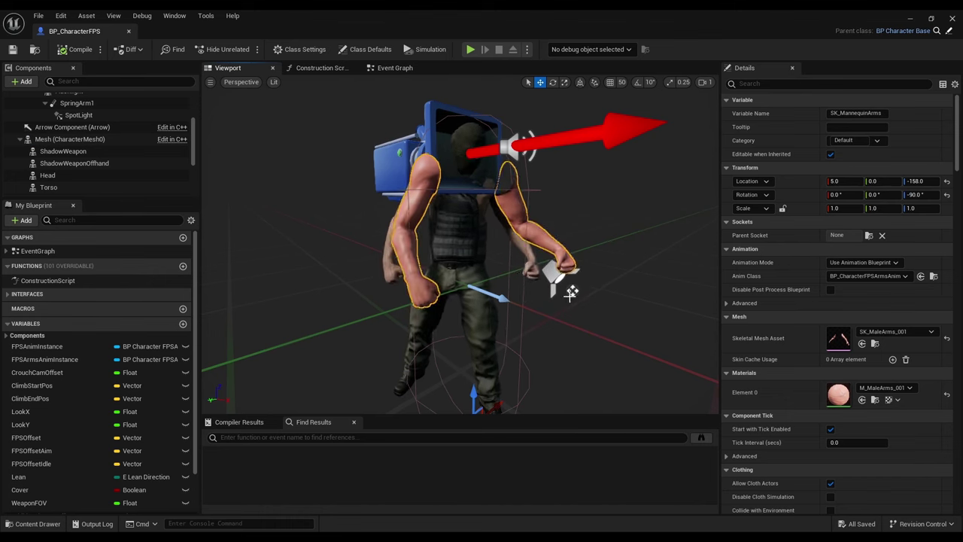
alt+drag(622, 239, 580, 252)
click(555, 213)
click(555, 213)
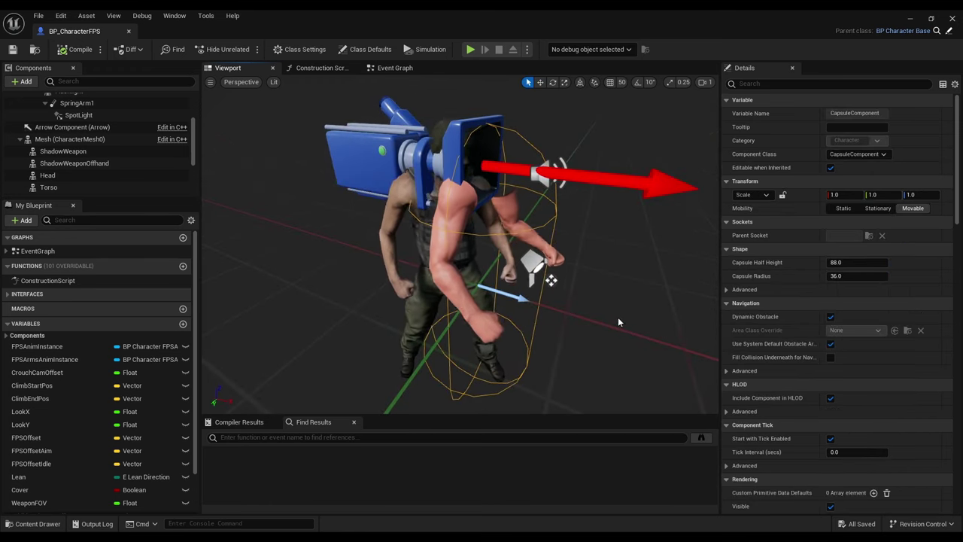
Step: Select the Voice and Camera components to examine their placement in front of the character's head
drag(624, 277, 444, 287)
click(529, 170)
drag(535, 279, 414, 278)
drag(677, 166, 647, 202)
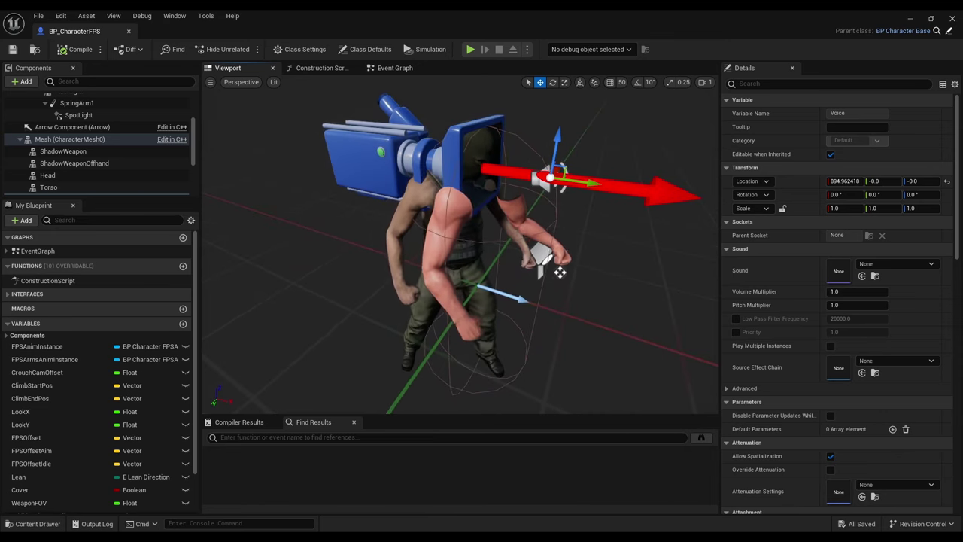
click(624, 186)
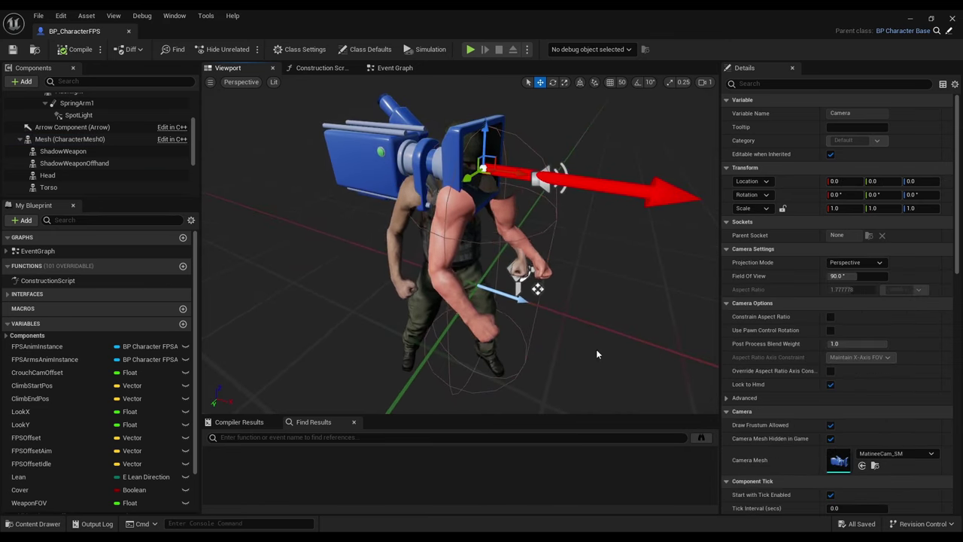
drag(596, 349, 566, 373)
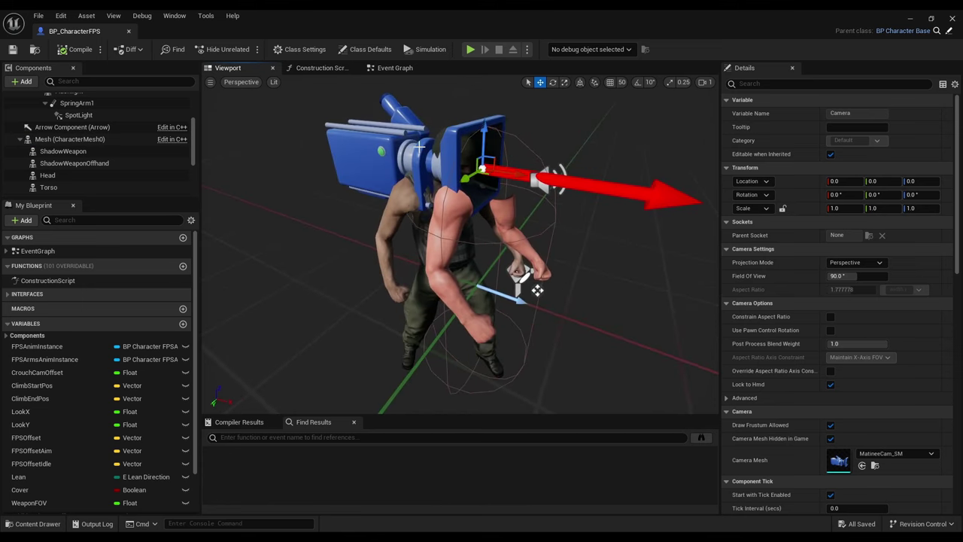
Step: Tidy the Head, Torso and Mesh reference nodes feeding Set Leader Pose Component in the construction script, and examine that node
click(333, 69)
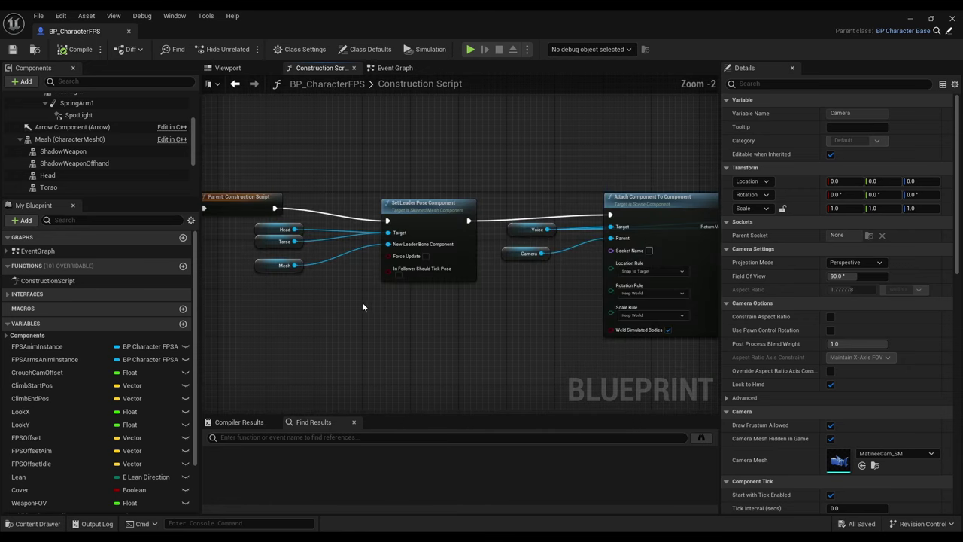
drag(254, 236, 253, 243)
click(416, 292)
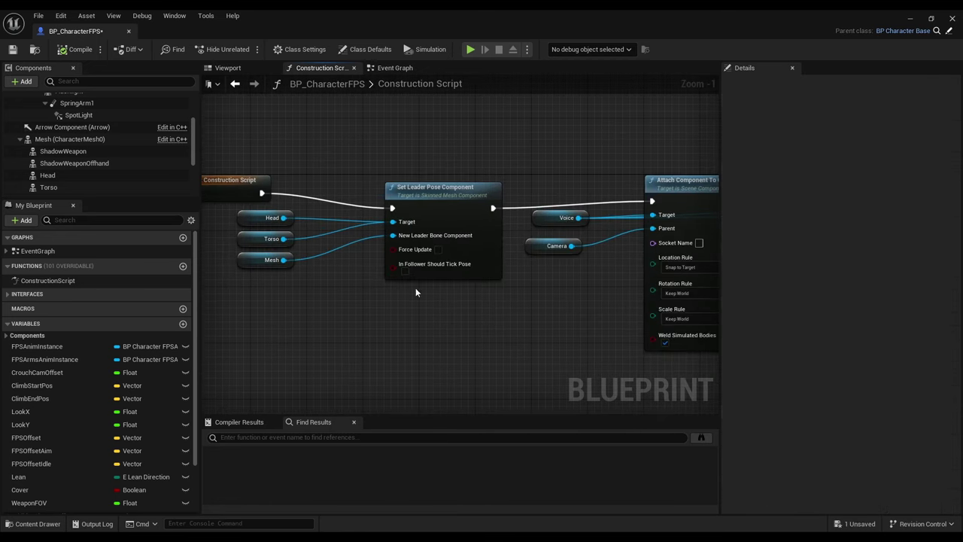
drag(477, 149, 323, 302)
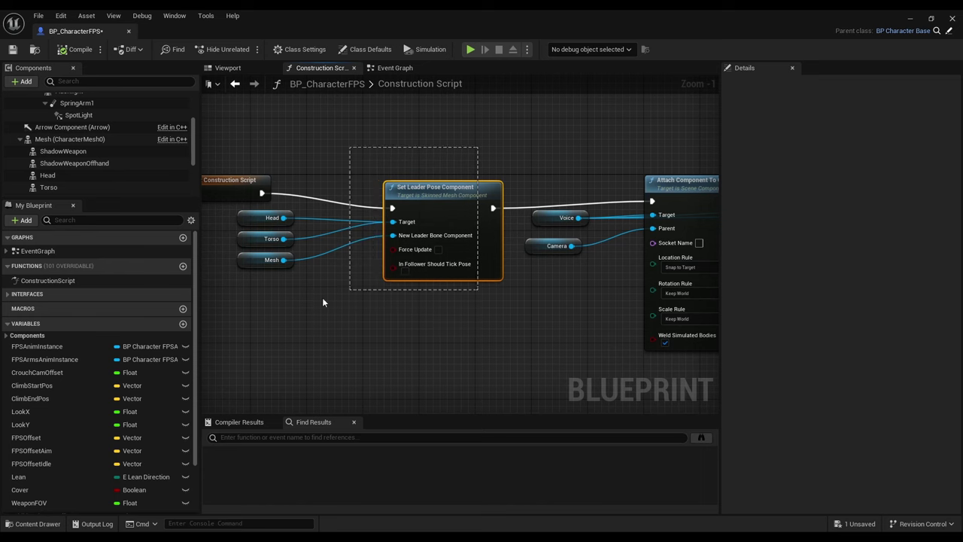
click(592, 298)
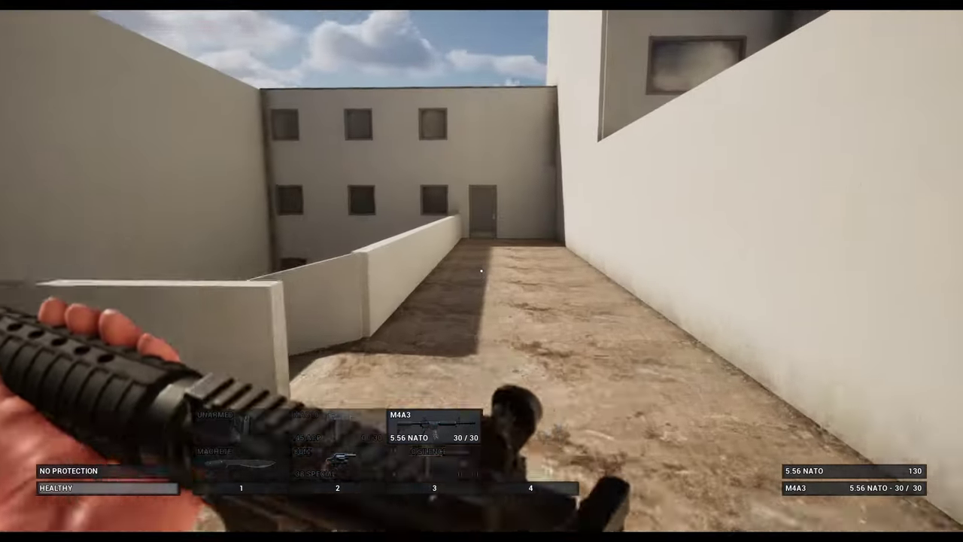
Step: Test aiming the M4A3 rifle in first person along the outdoor walkway
right_click(482, 271)
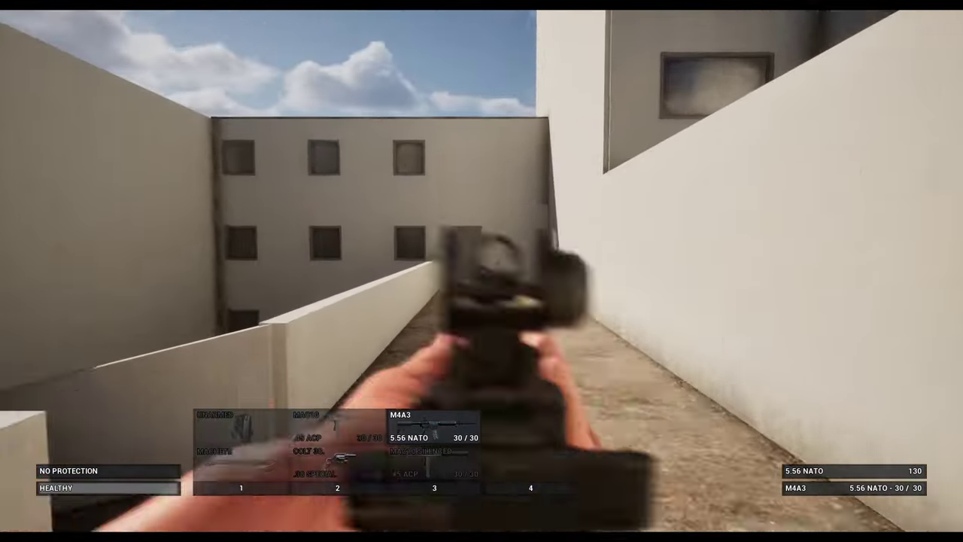
right_click(482, 271)
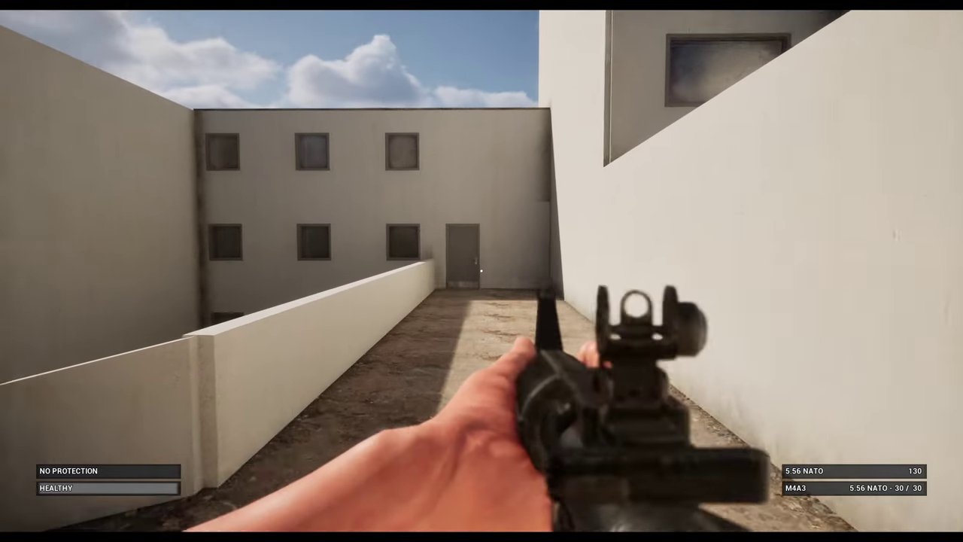
Step: Switch to the silenced MAC10 in play and walk over to the weapon tables
key(3)
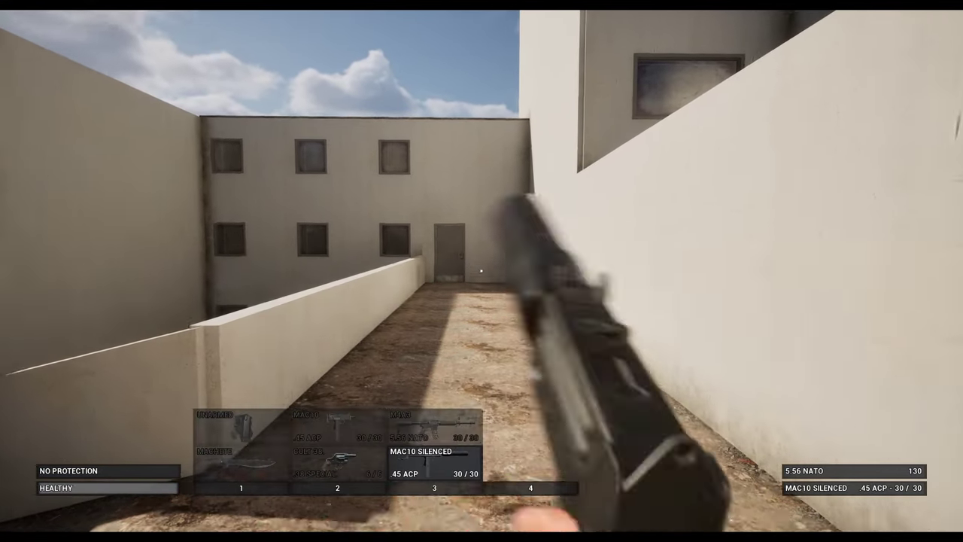
key(w)
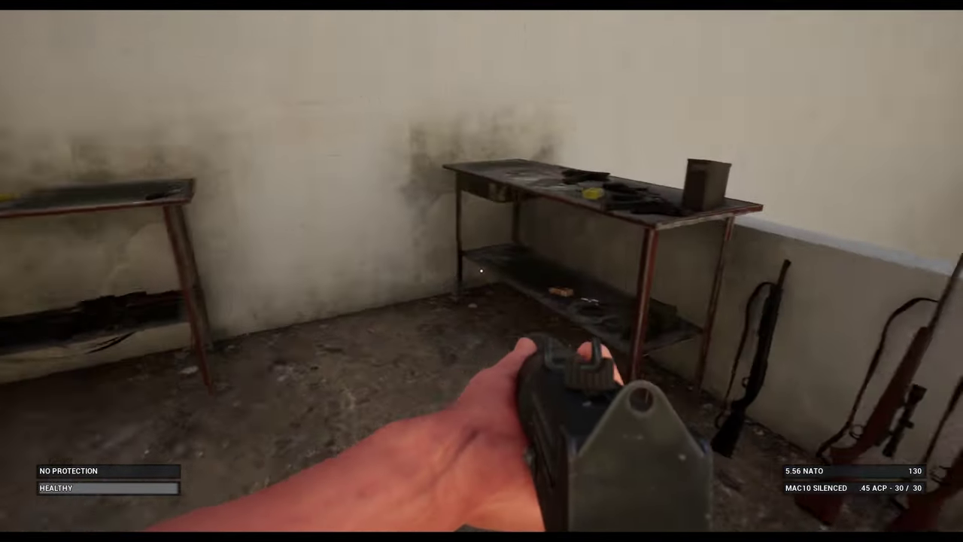
key(w)
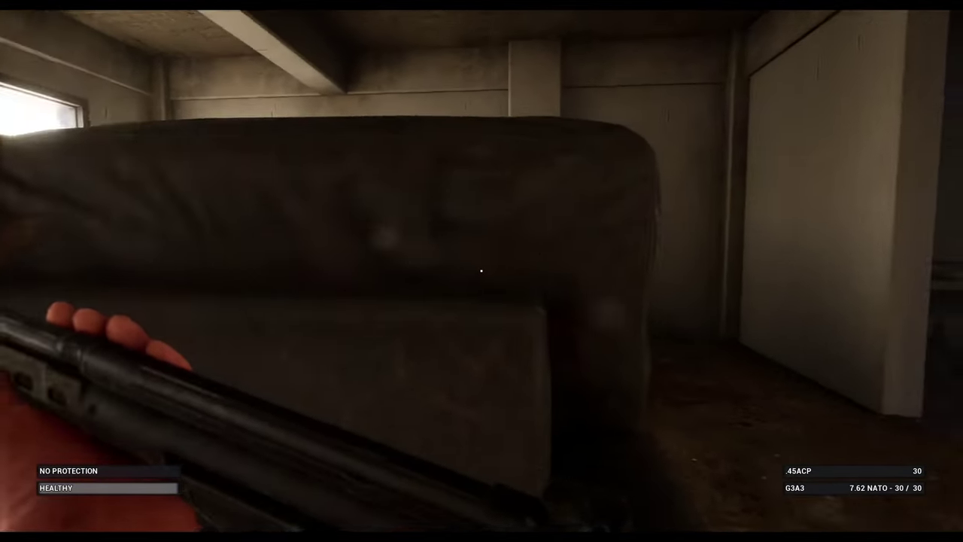
Step: Walk through the dim interior past the sofa and staircase to test how the G3A3 rifle is held near obstacles
key(s)
key(a)
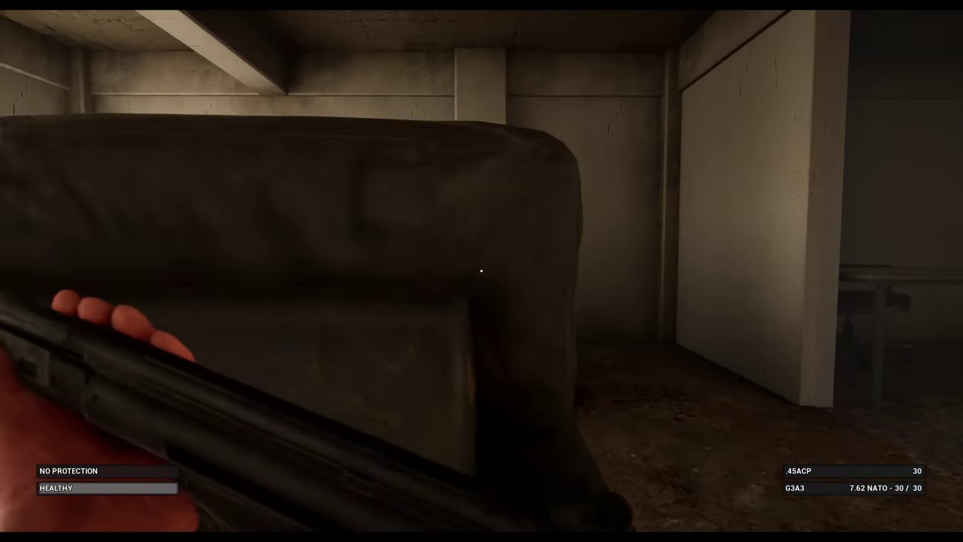
key(w)
key(d)
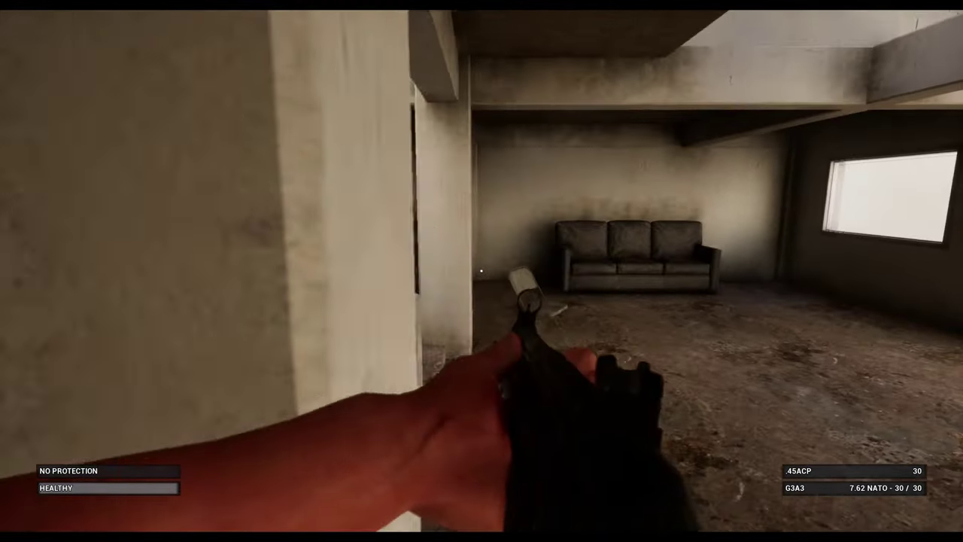
key(a)
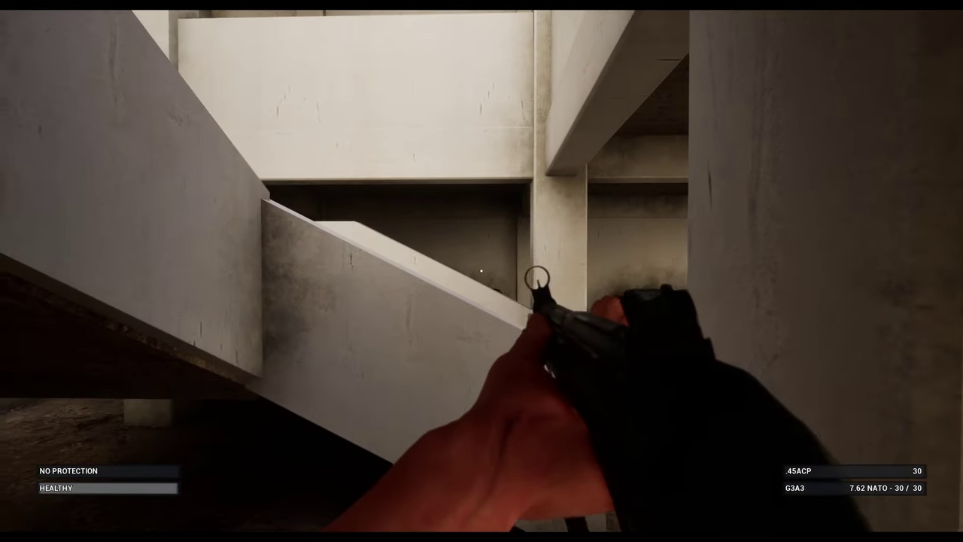
Step: Carry the silenced MAC10 from the weapon table past the two soldiers to the outdoor walkway
key(w)
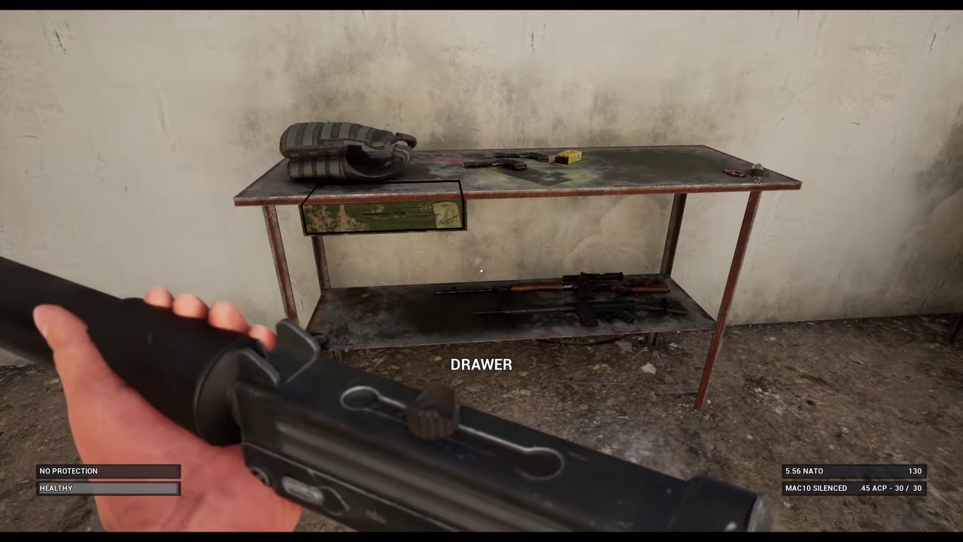
key(w)
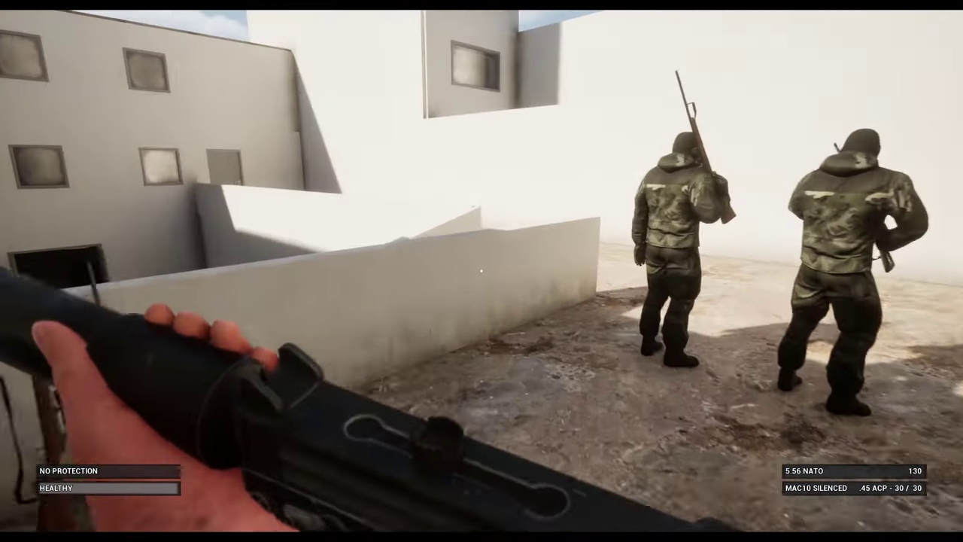
key(w)
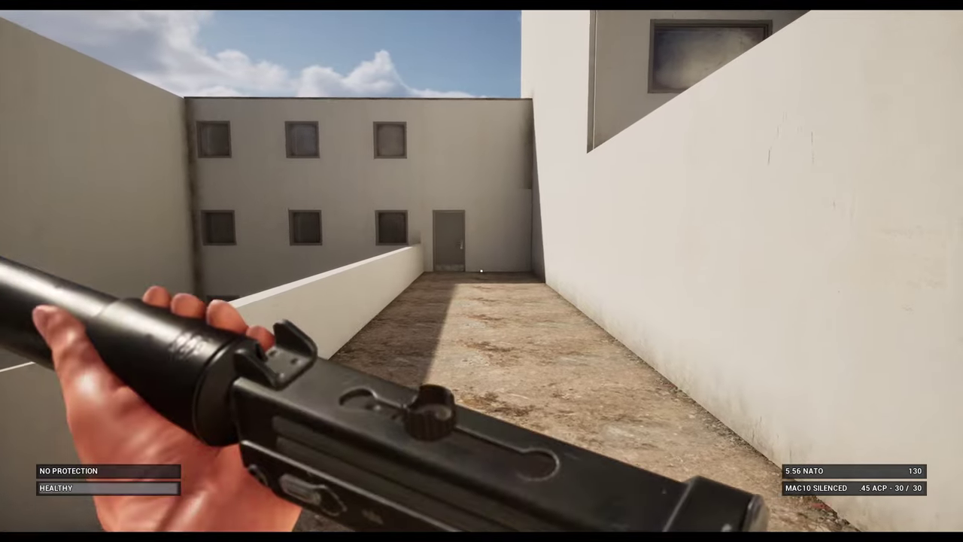
Step: Aim the silenced MAC10 down its sights, fire several bursts toward the far door, and check the carried items
right_click(481, 271)
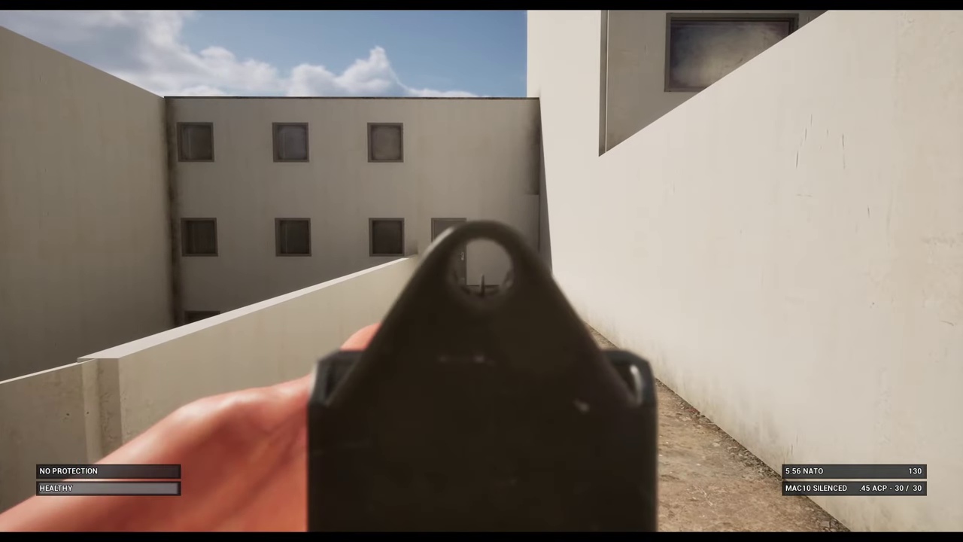
click(481, 271)
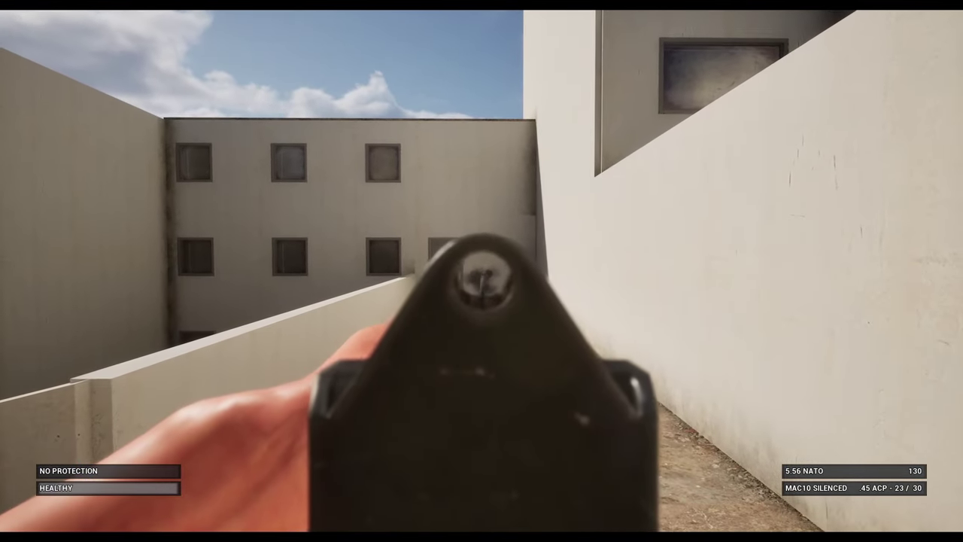
click(481, 271)
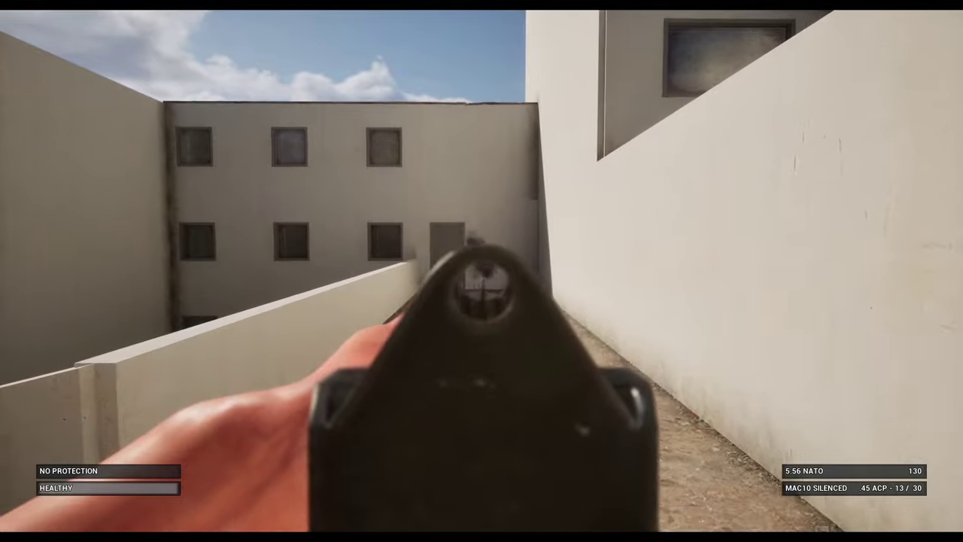
right_click(482, 271)
key(5)
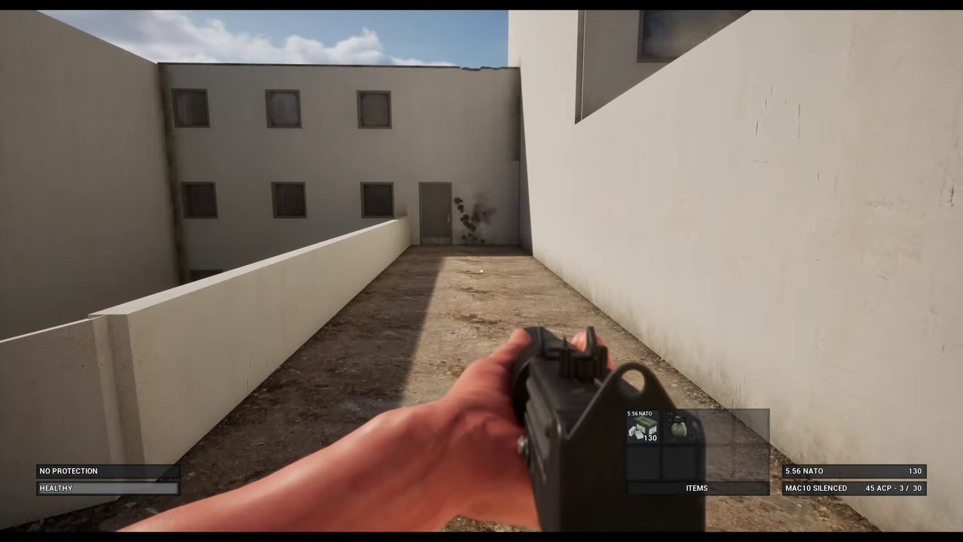
key(3)
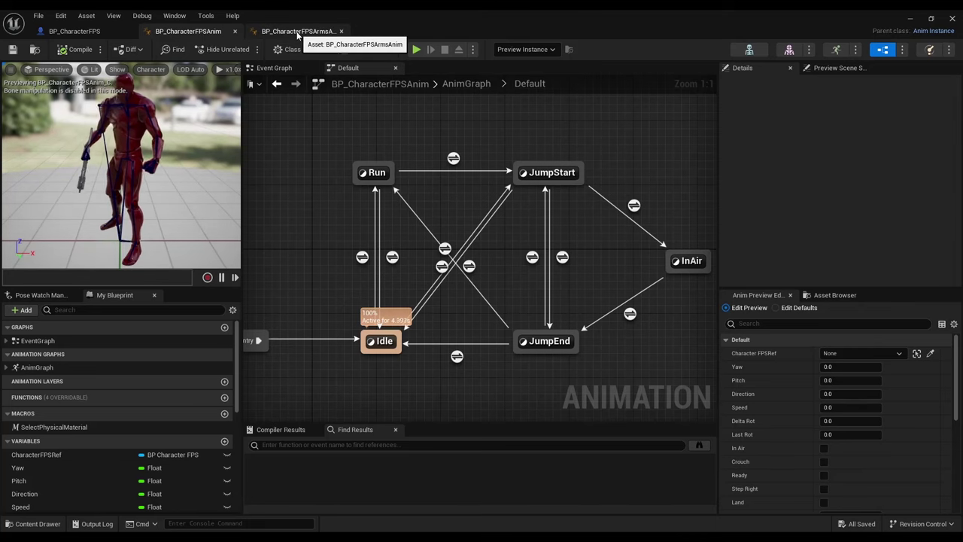
Step: Open the Idle state in BP_CharacterFPSAnim and examine its layered blend and the weapon-stance pose blending
click(297, 35)
click(186, 32)
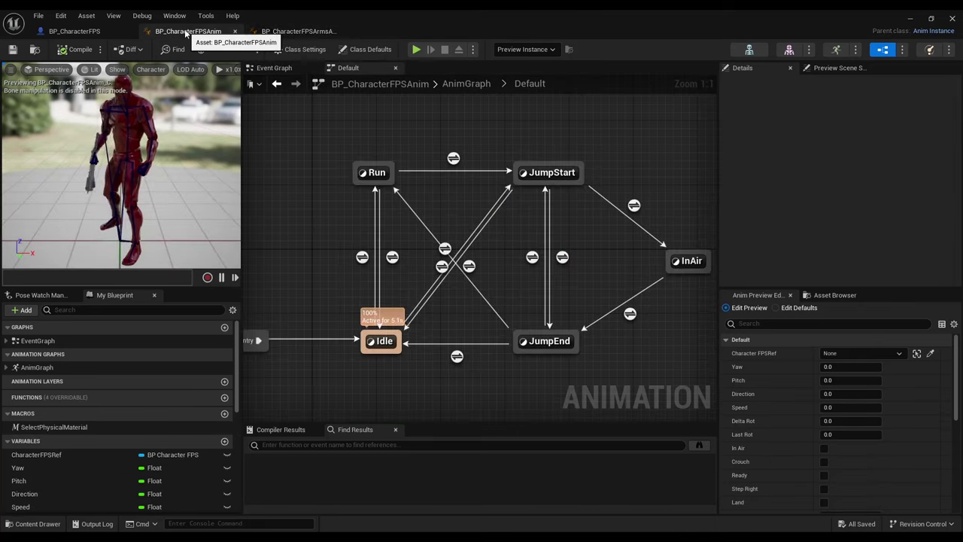
right_drag(390, 115, 371, 98)
double_click(366, 325)
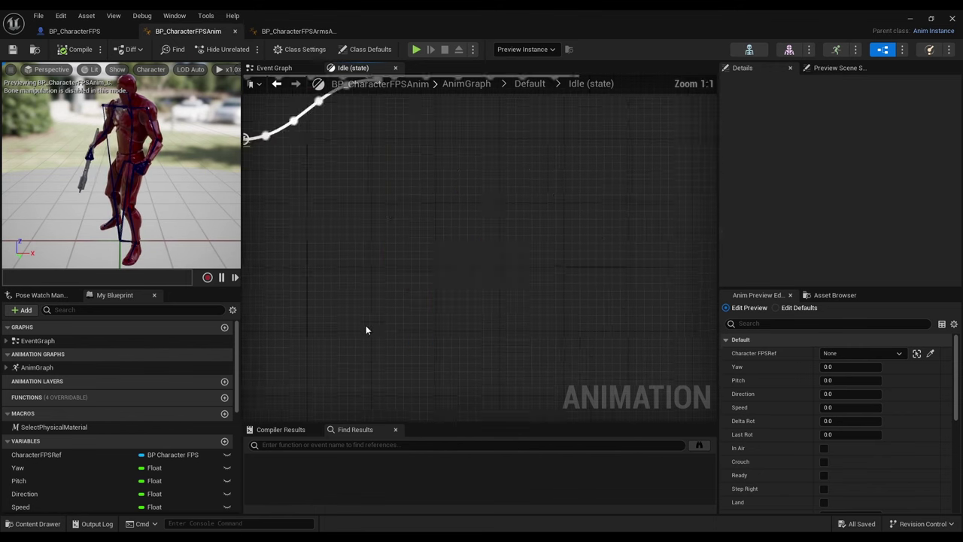
scroll(503, 266, down, 10)
scroll(528, 188, up, 3)
scroll(528, 188, up, 5)
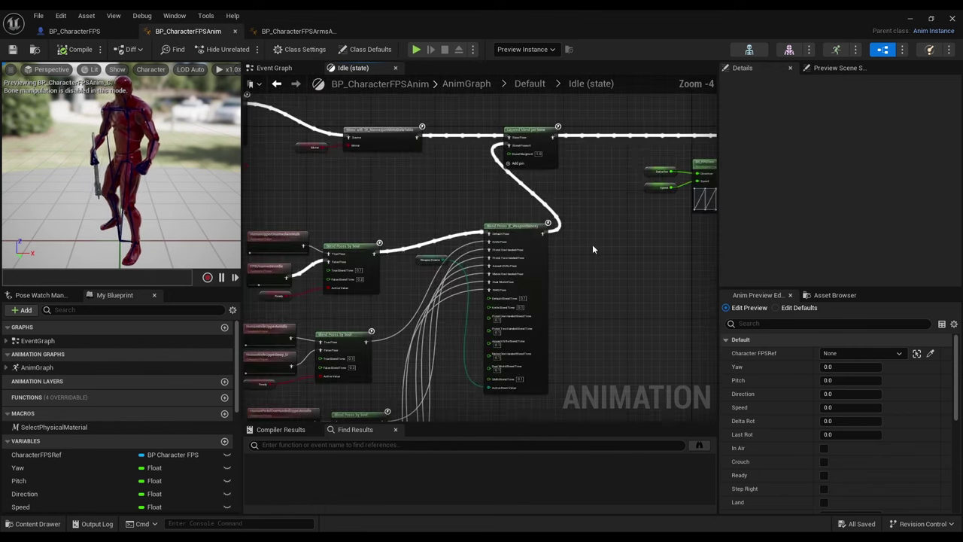
scroll(593, 244, up, 4)
drag(381, 188, 511, 190)
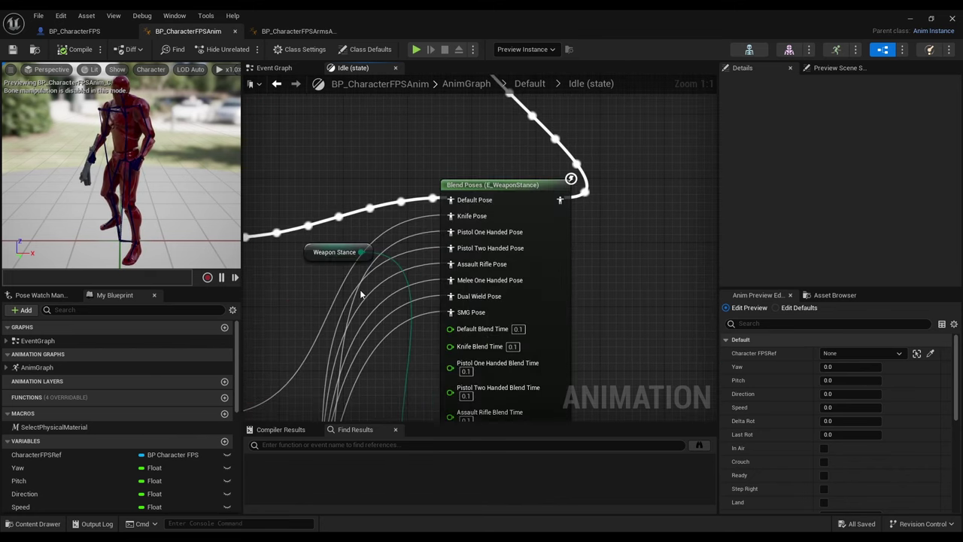
scroll(489, 354, down, 5)
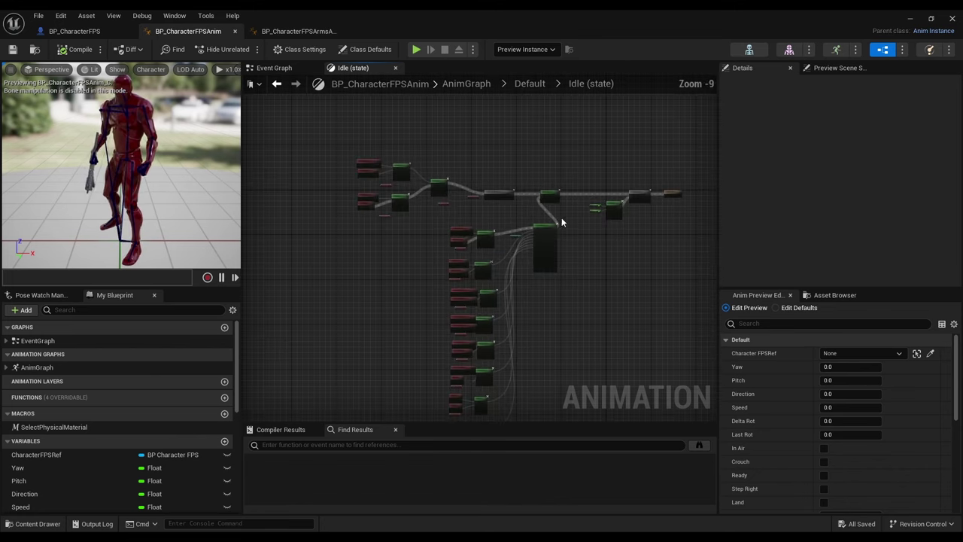
scroll(457, 233, up, 2)
scroll(457, 234, up, 1)
scroll(426, 358, down, 4)
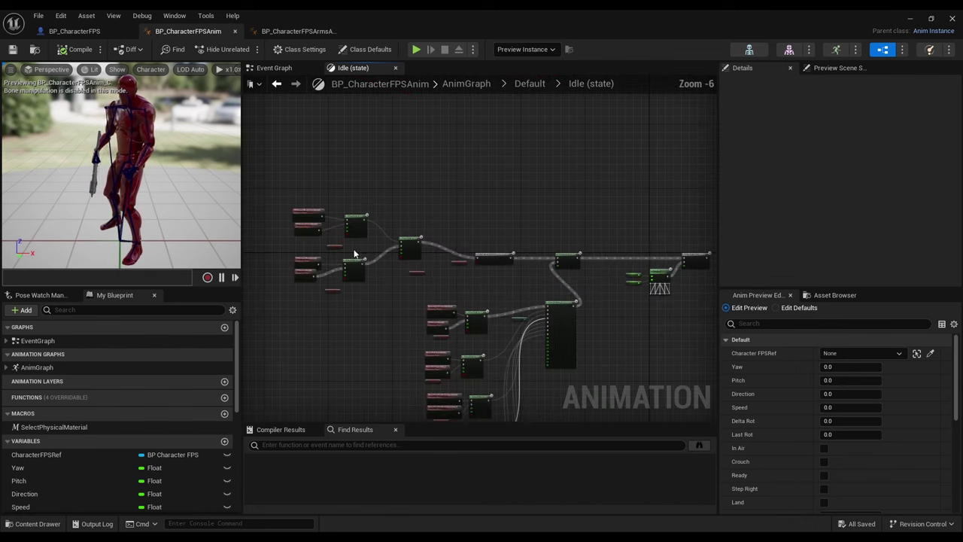
scroll(346, 250, up, 2)
scroll(346, 249, down, 4)
Step: Open the Run state from the Default state machine and examine its mirror node, stance blends and preview variables
click(531, 84)
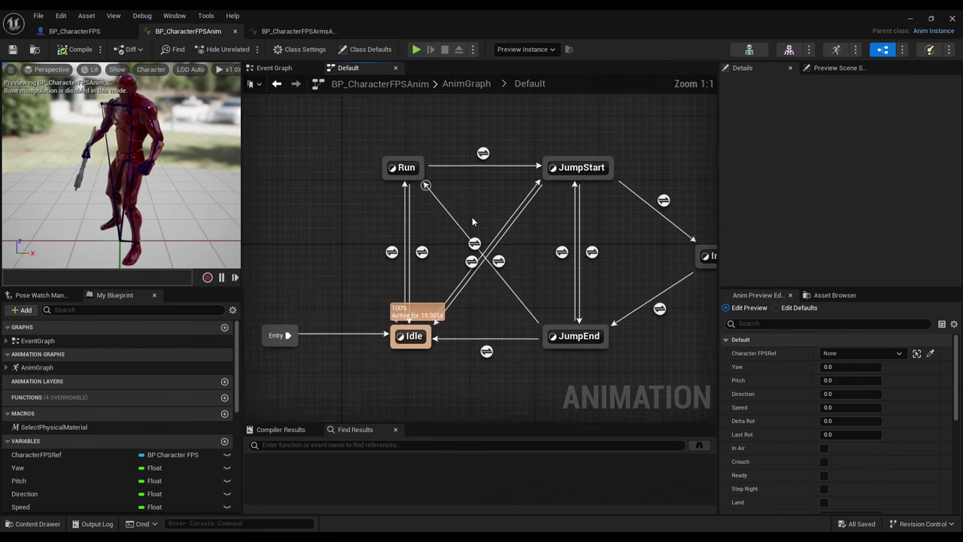
click(404, 167)
double_click(405, 167)
scroll(473, 182, up, 5)
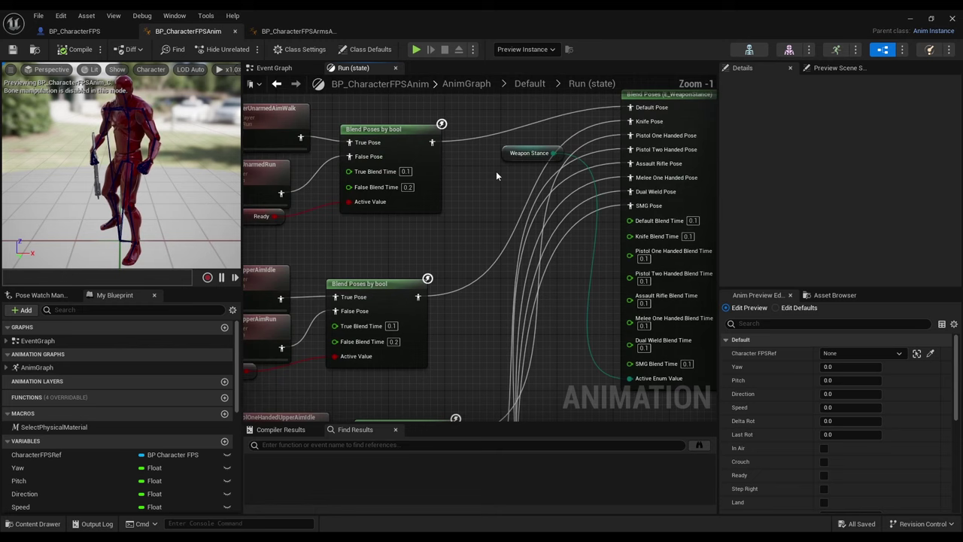
scroll(470, 315, down, 4)
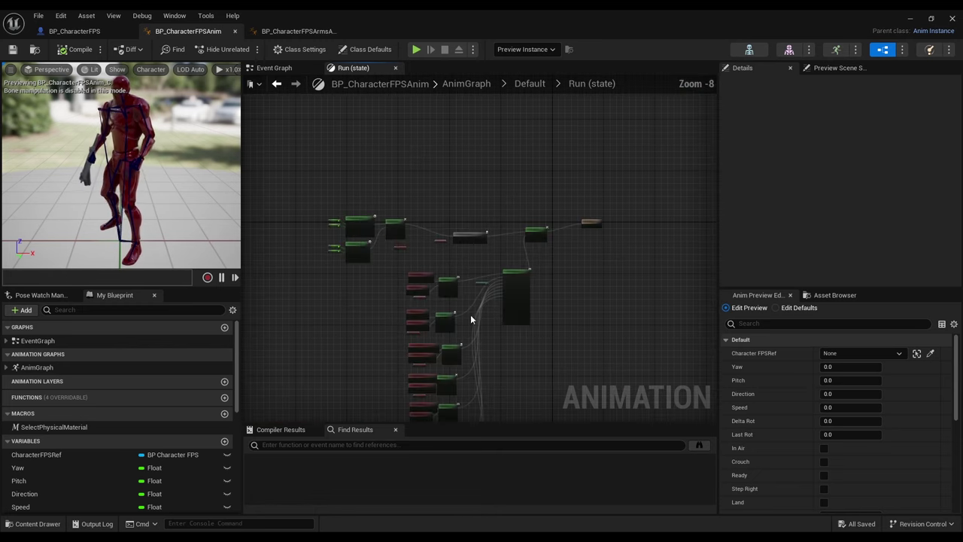
scroll(330, 250, up, 5)
scroll(293, 245, down, 4)
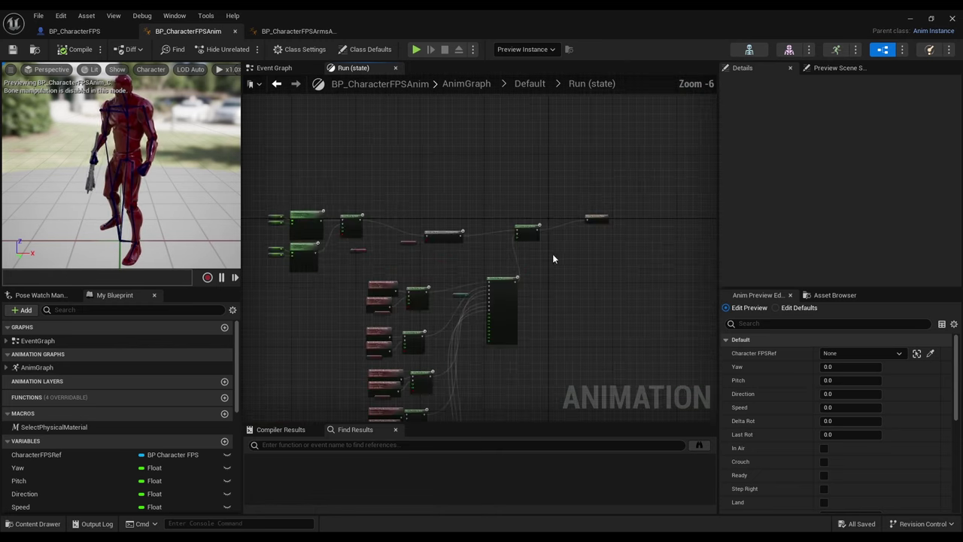
scroll(496, 246, up, 4)
right_drag(375, 282, 342, 273)
scroll(658, 288, down, 1)
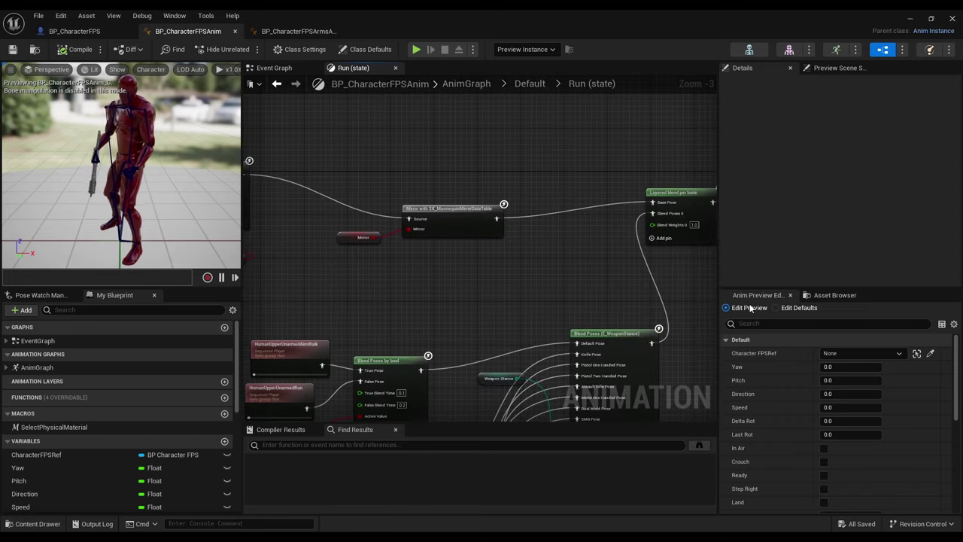
scroll(784, 464, down, 2)
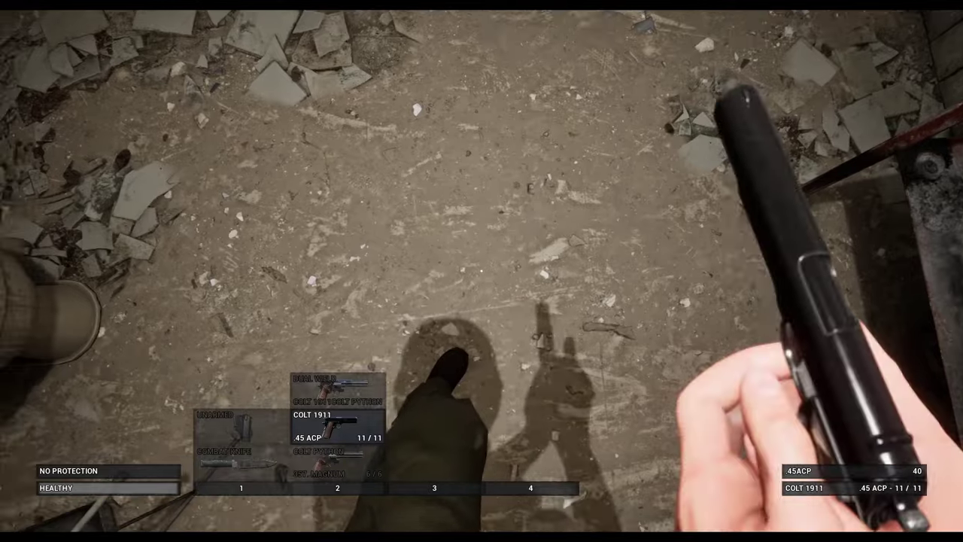
Step: Test switching from the Colt 1911 to the Colt Python in play
key(2)
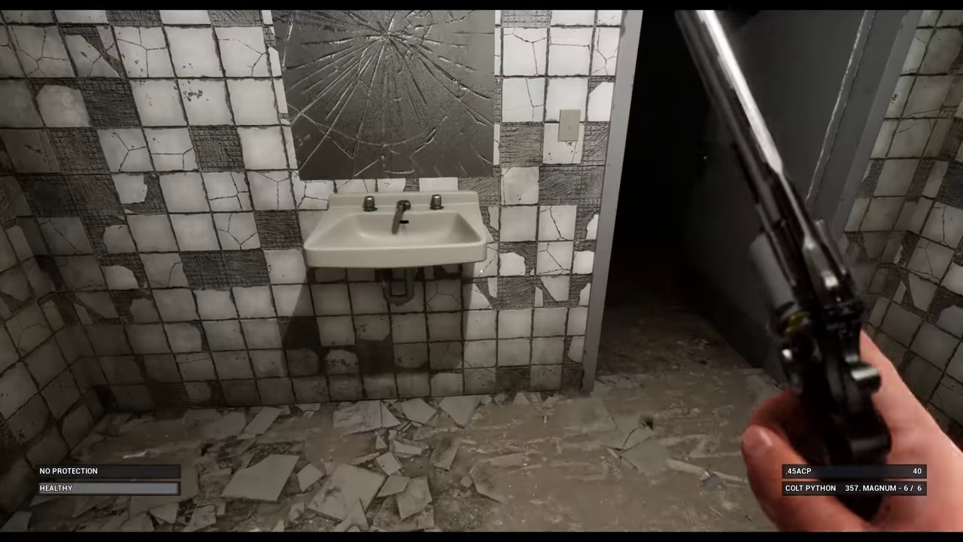
key(1)
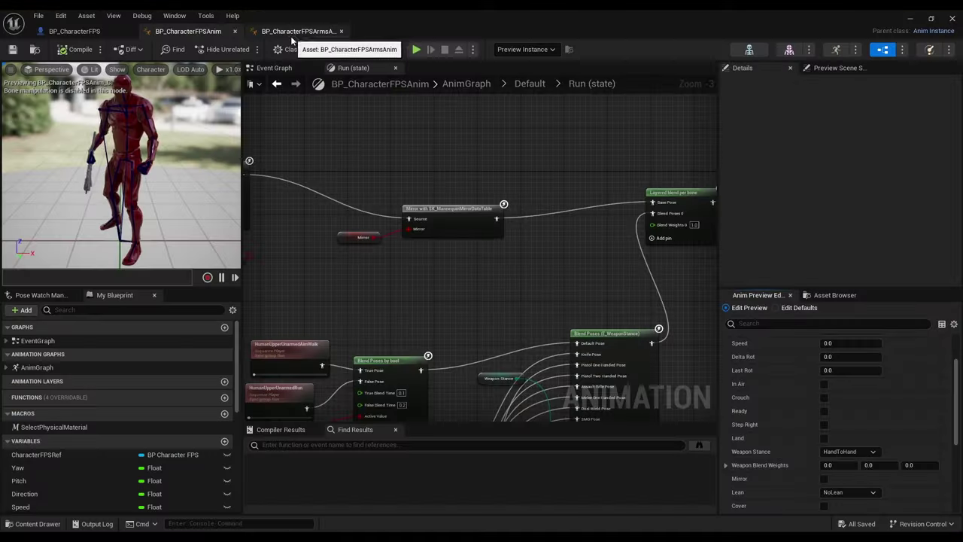
Step: Examine the BP_CharacterFPSArmsAnim event graph, from the values copied out of FPSAnim Instance to the Ready checks
click(292, 32)
scroll(452, 211, down, 6)
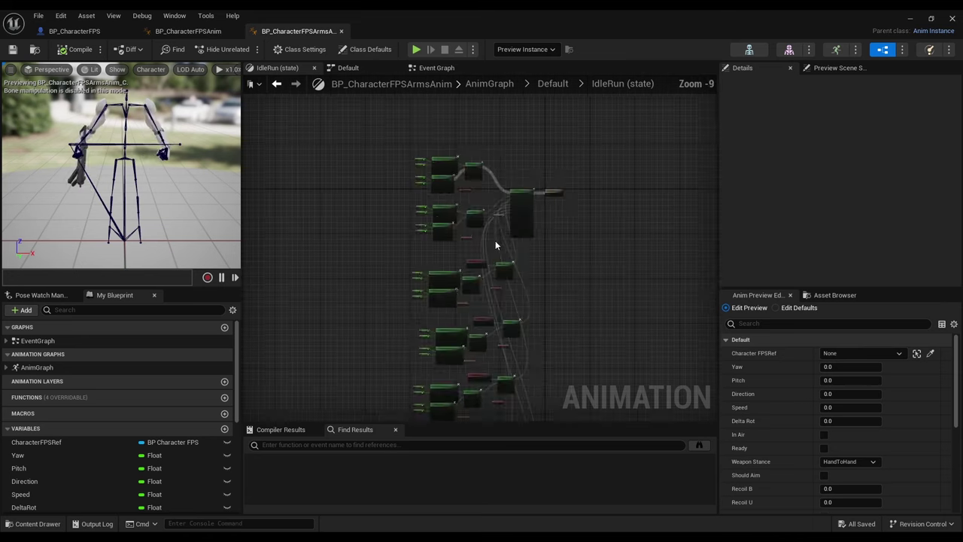
click(434, 68)
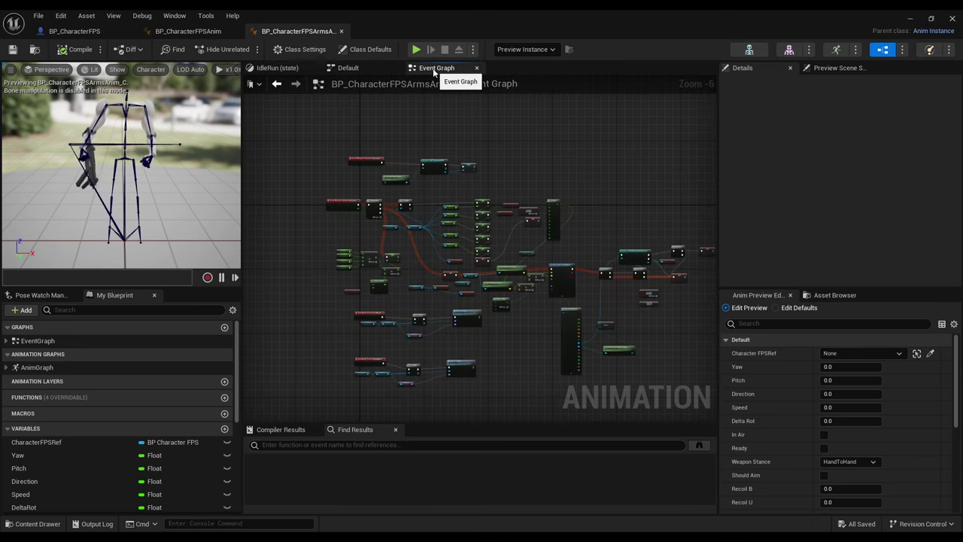
scroll(445, 242, up, 6)
right_drag(389, 257, 447, 303)
scroll(408, 299, down, 1)
scroll(447, 304, down, 1)
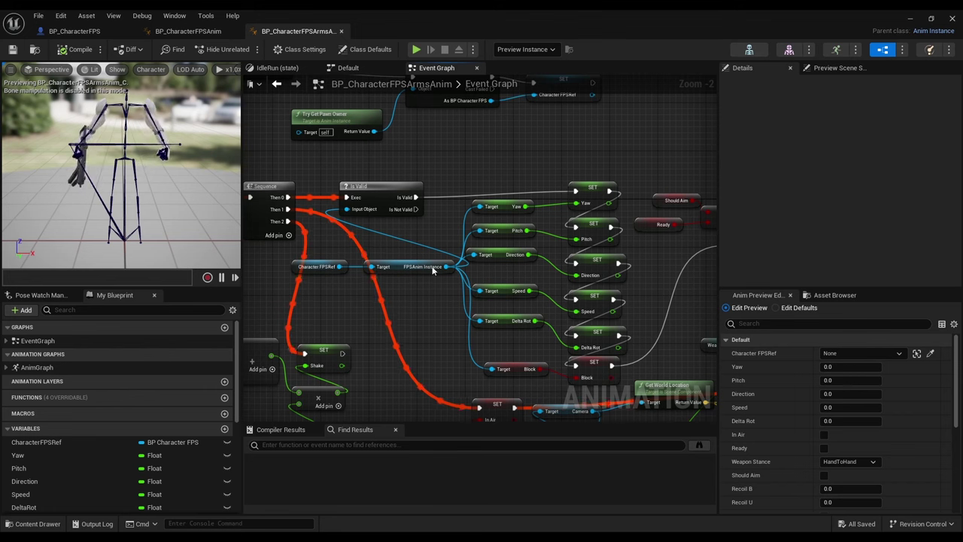
scroll(382, 222, down, 4)
scroll(688, 283, up, 4)
scroll(688, 299, down, 2)
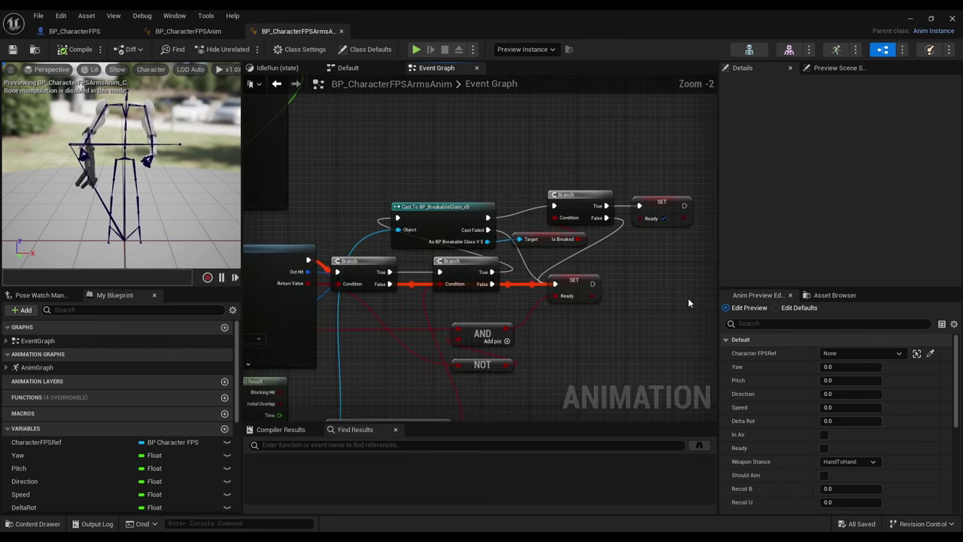
scroll(685, 305, down, 3)
scroll(424, 115, up, 4)
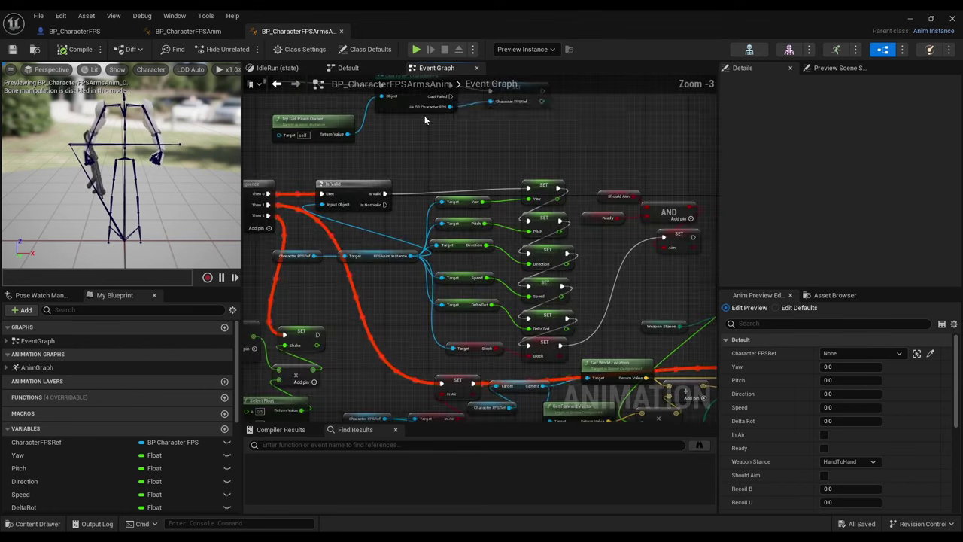
Step: Open the IdleRun state from the arms' Default state machine and examine its locomotion blends by weapon stance
click(359, 70)
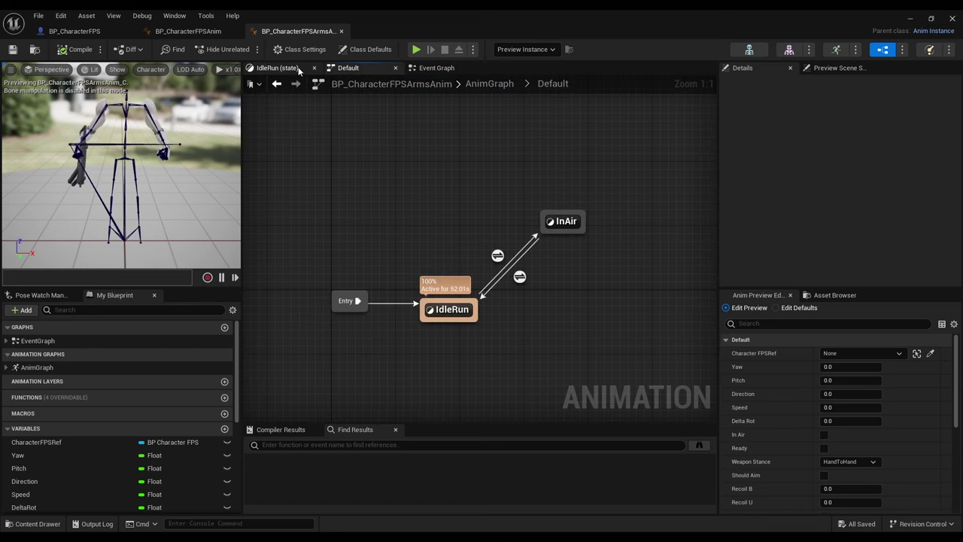
double_click(452, 311)
right_drag(510, 144, 510, 224)
scroll(492, 170, up, 7)
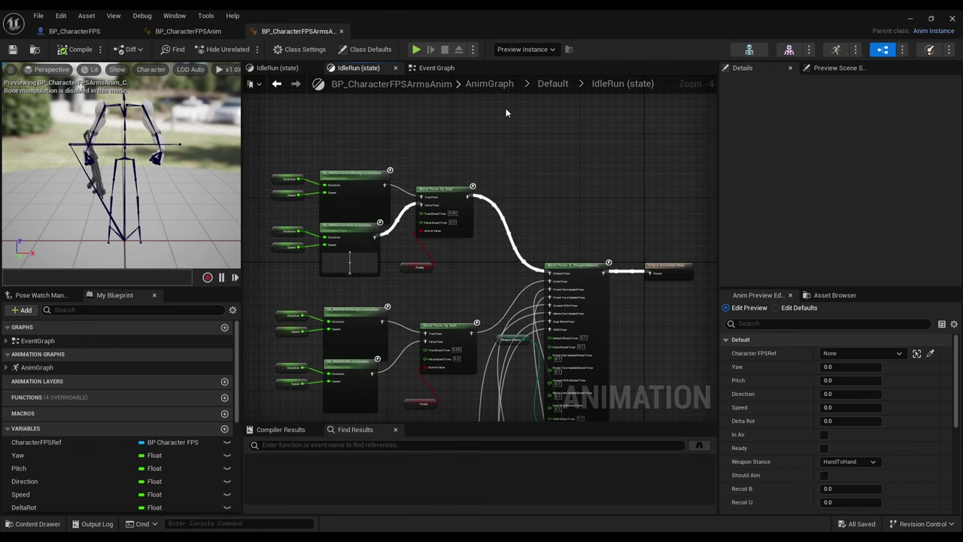
Step: Return to the arms' AnimGraph and examine the recoil additives, block pose blend and Two Bone IK node driven by the left hand offsets
click(277, 83)
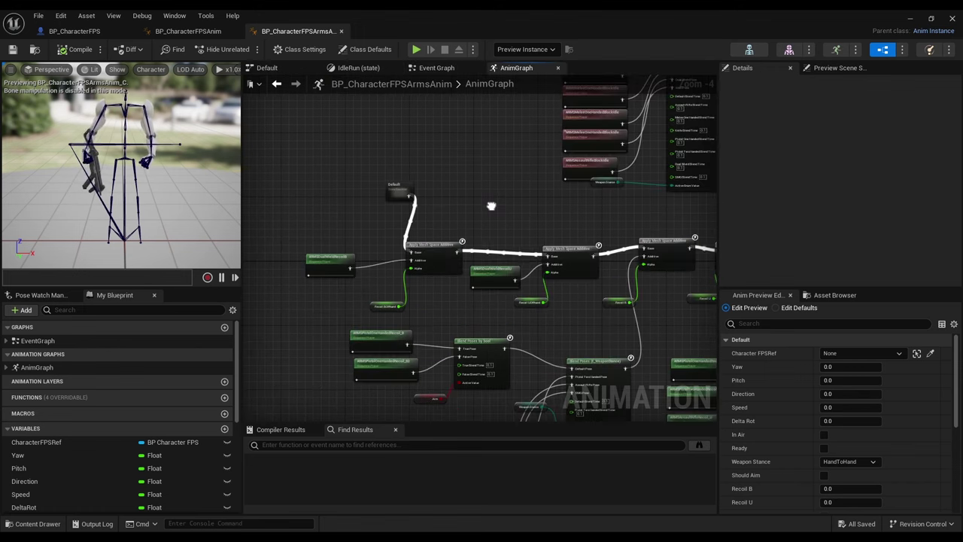
scroll(542, 271, up, 2)
right_drag(644, 284, 385, 418)
scroll(364, 363, down, 2)
scroll(625, 262, up, 2)
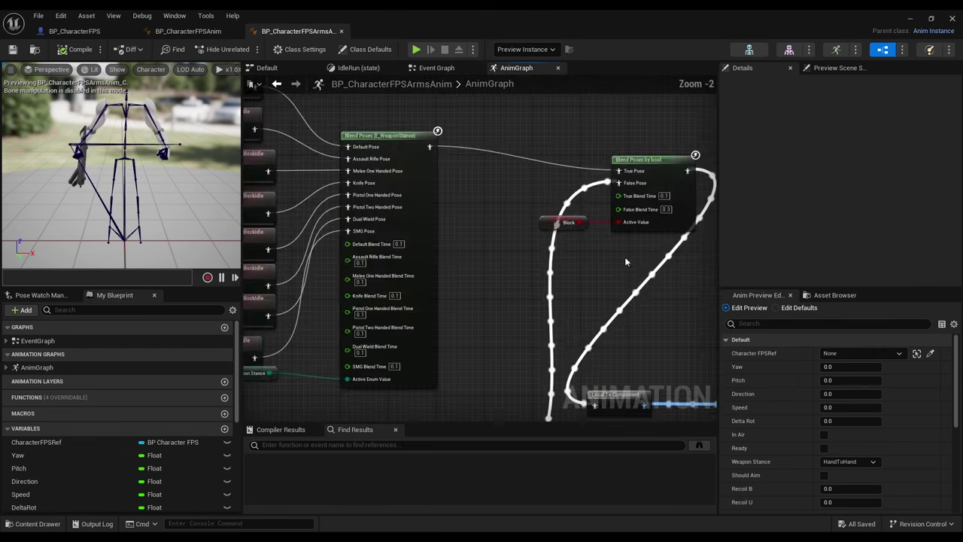
scroll(469, 212, down, 3)
scroll(558, 304, up, 3)
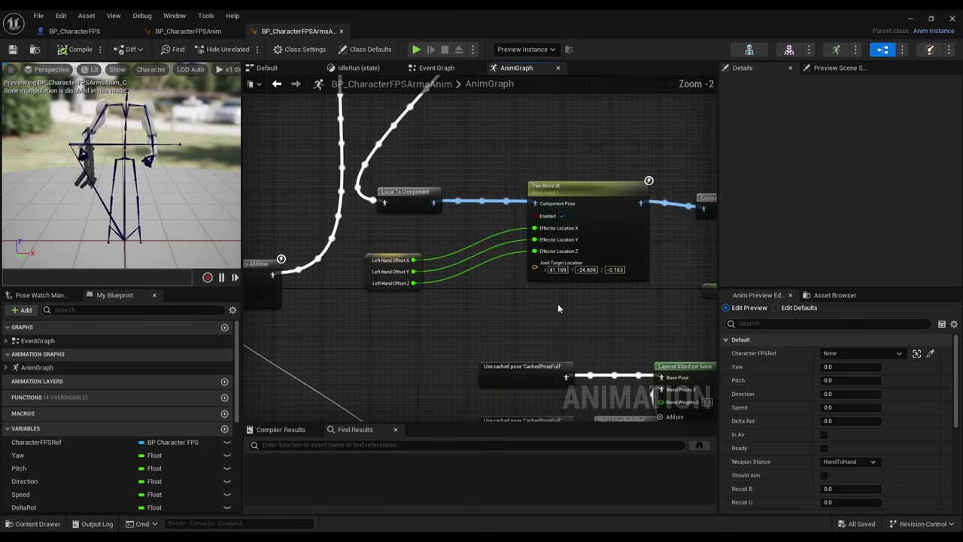
right_drag(657, 325, 626, 386)
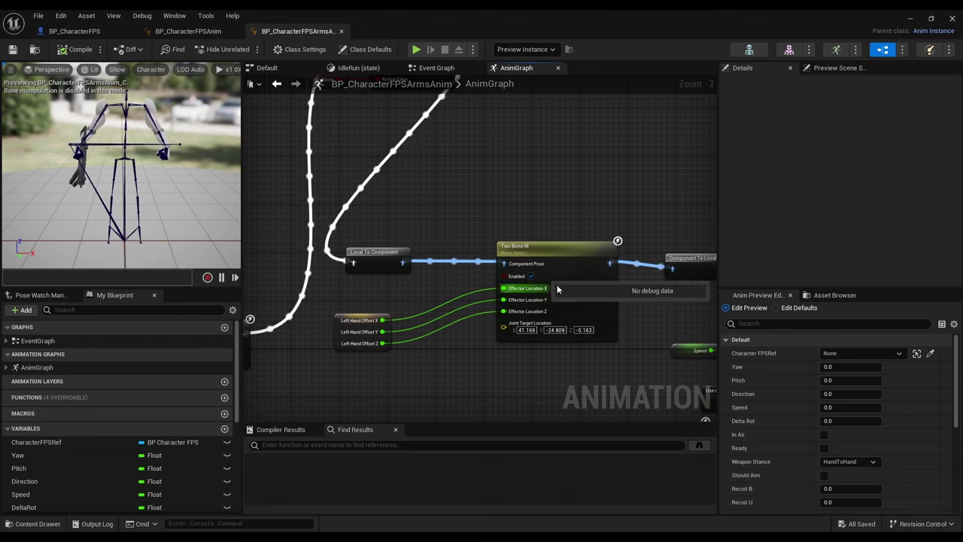
click(578, 257)
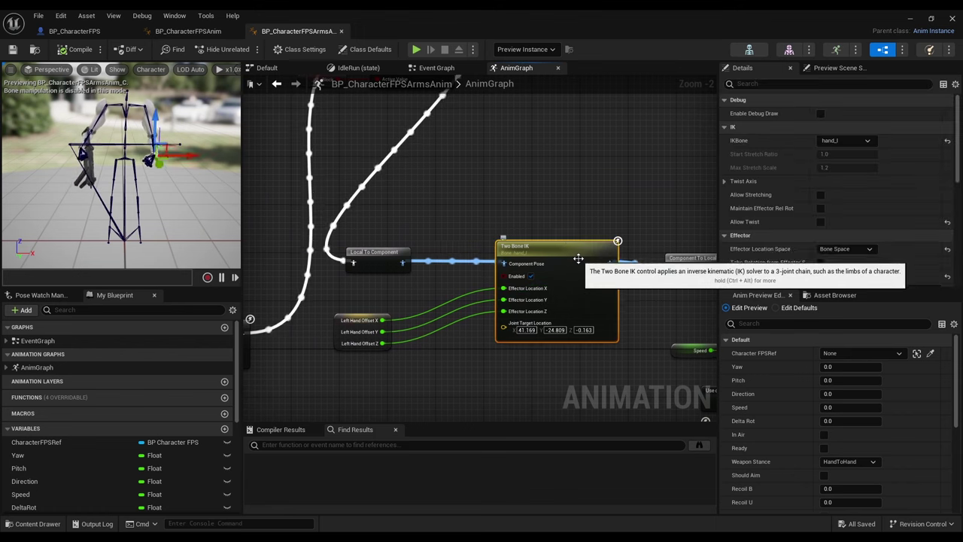
click(491, 179)
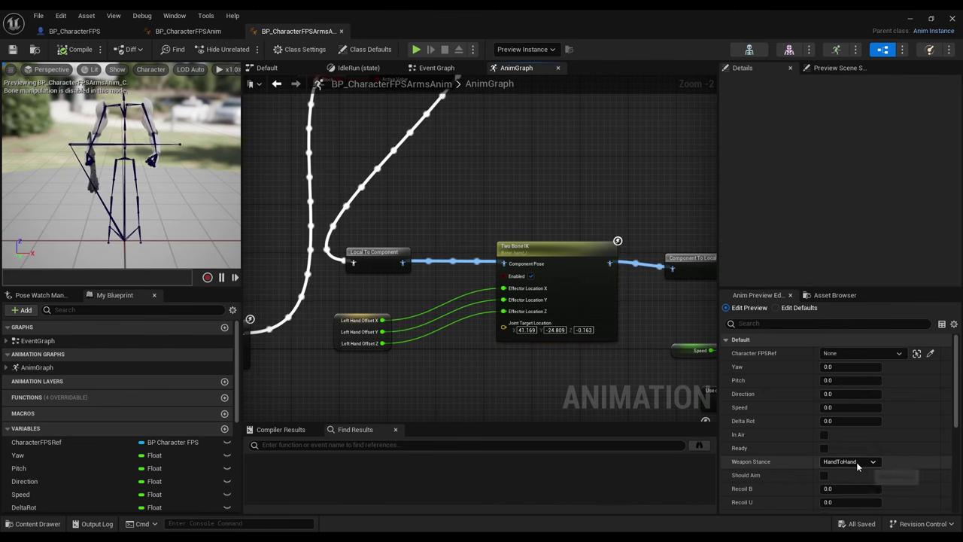
Step: Set the preview weapon stance to SMG and view the arms holding the weapon up close
click(859, 463)
click(834, 451)
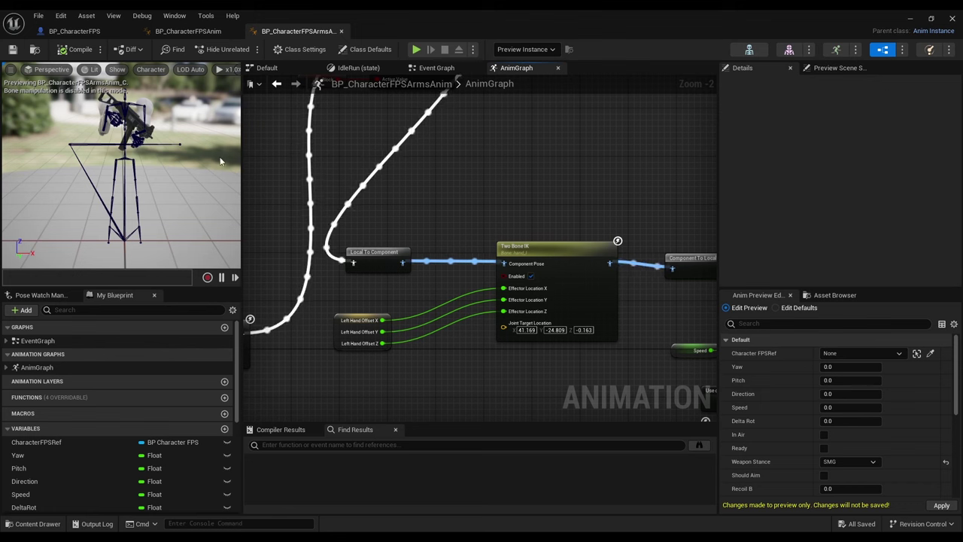
key(w)
right_drag(191, 148, 211, 150)
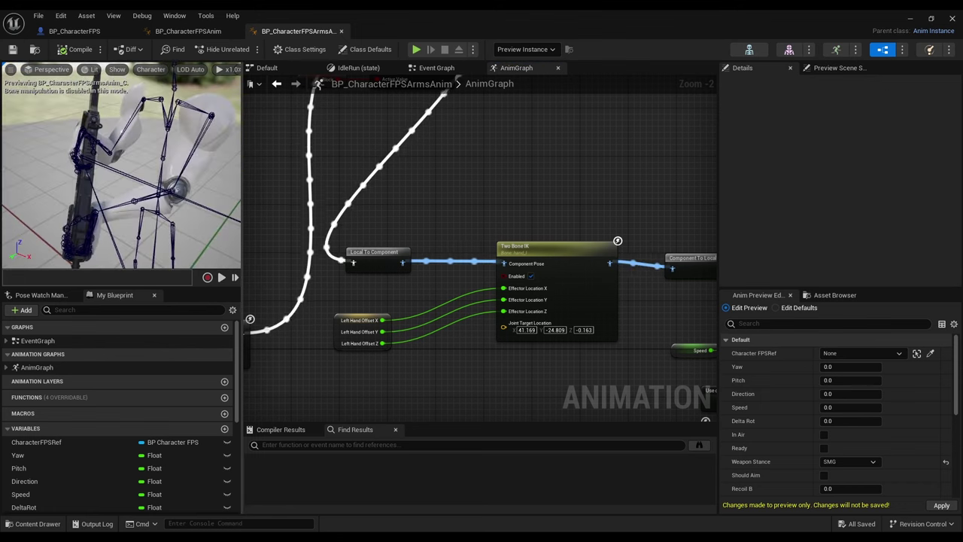
Step: Select the Two Bone IK node and shift its left-hand effector in the preview
click(584, 279)
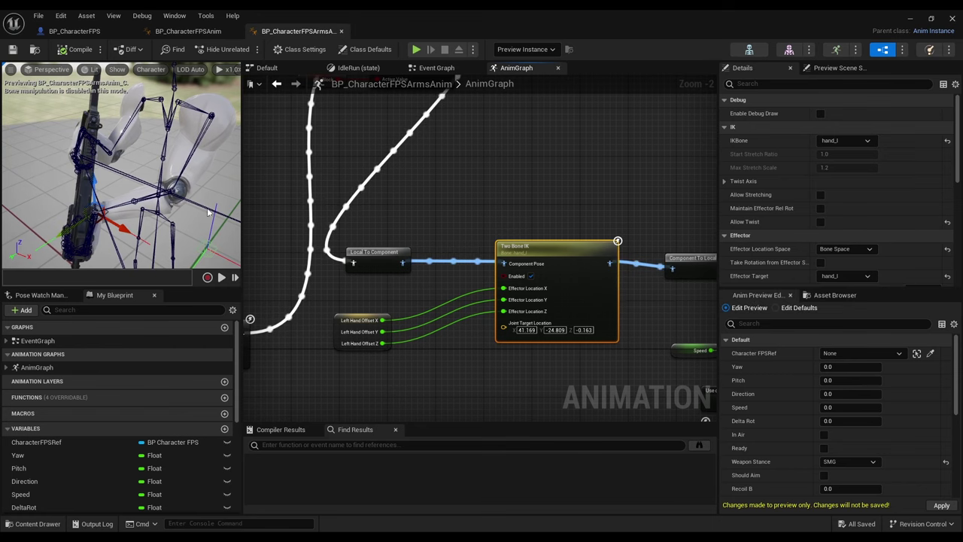
right_drag(209, 213, 178, 171)
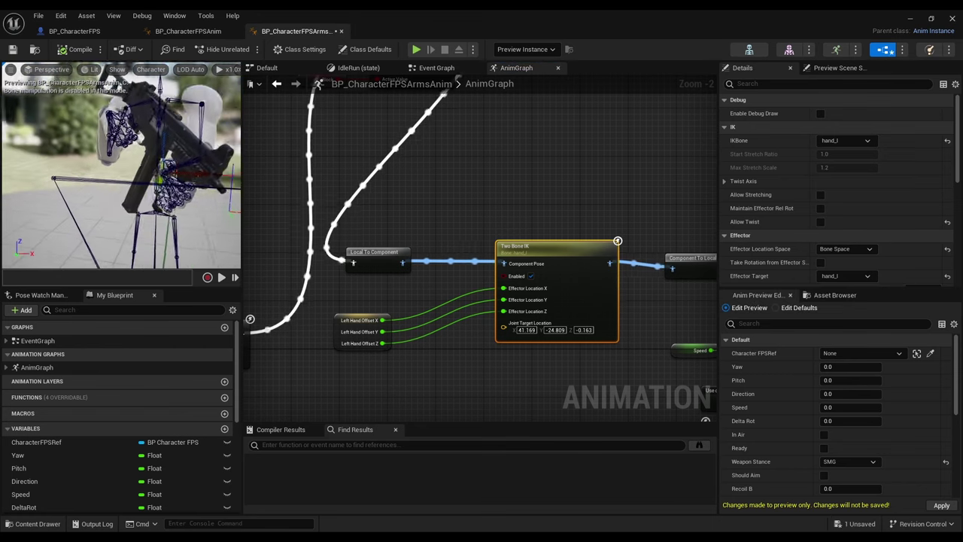
drag(181, 194, 164, 181)
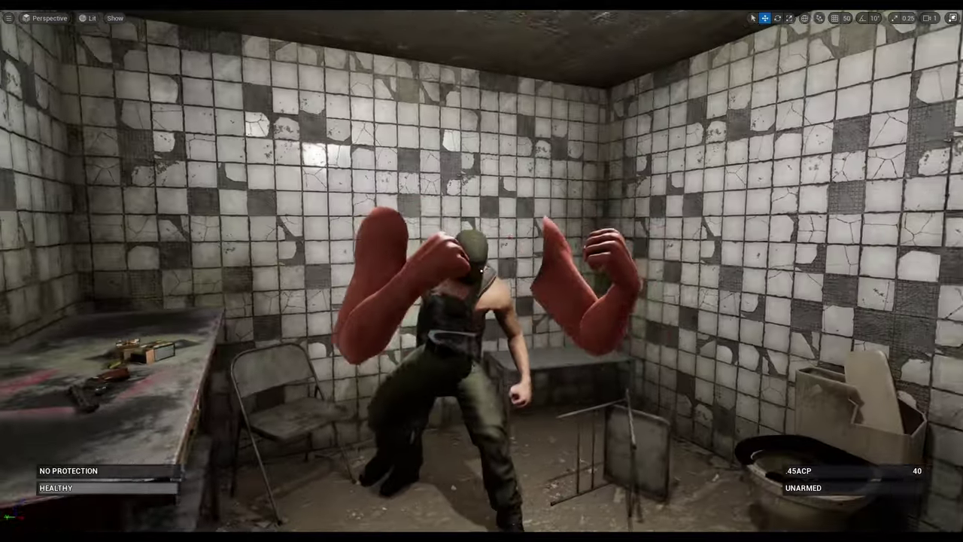
Step: Inspect the unarmed character's detached arms with the free camera in the play level
key(w)
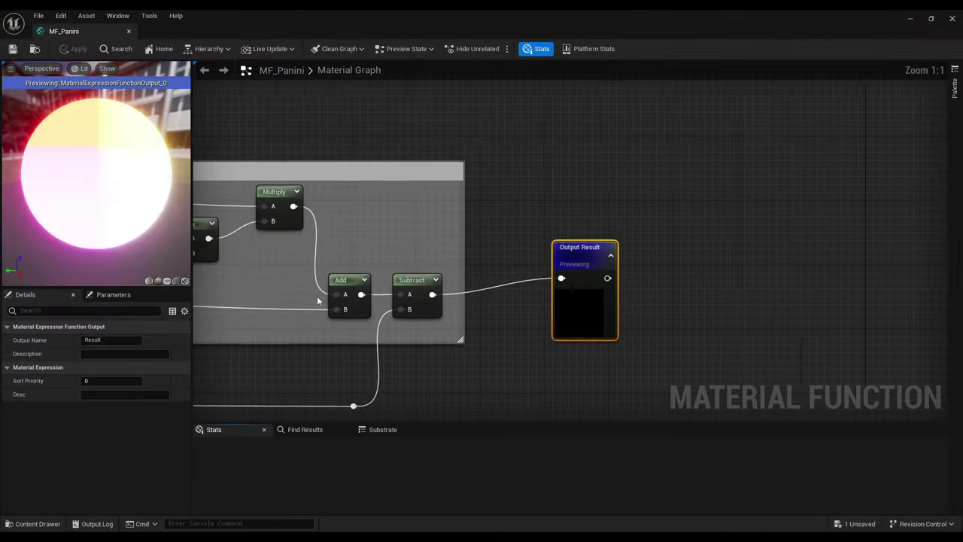
Step: Examine the MF_Panini material function from the Fov and Screenspace Offset groups through vertex projection and Near Clip Position to Flatten result
scroll(741, 215, down, 7)
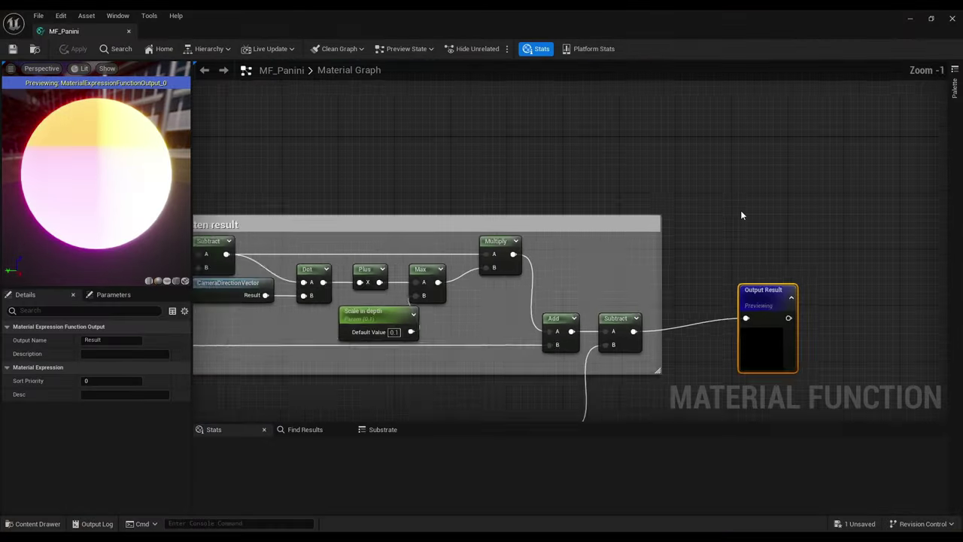
scroll(226, 199, up, 7)
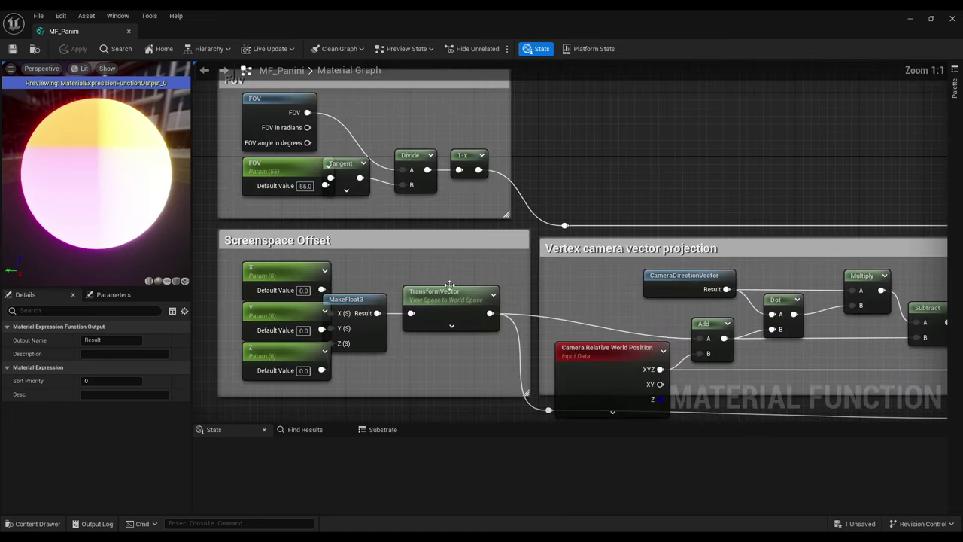
right_drag(539, 168, 562, 189)
click(584, 175)
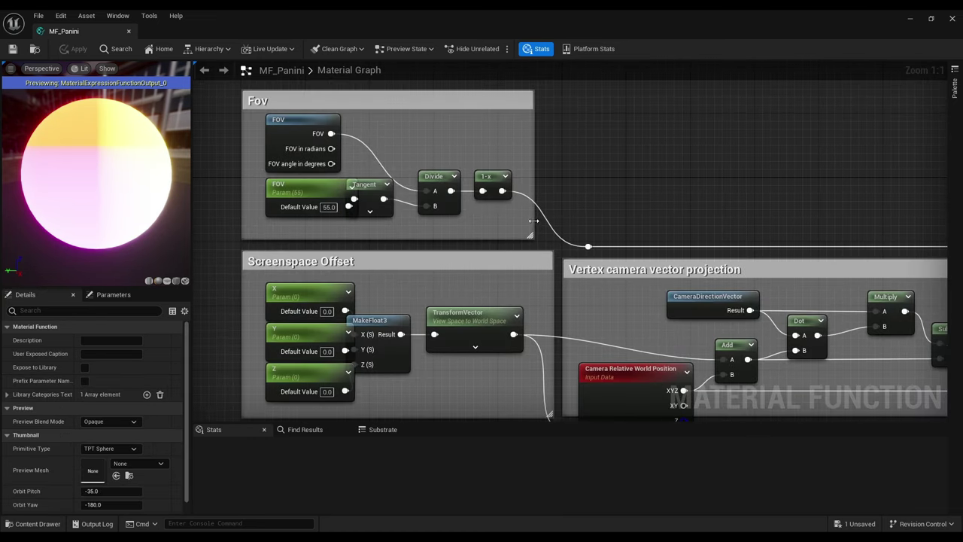
scroll(350, 262, down, 1)
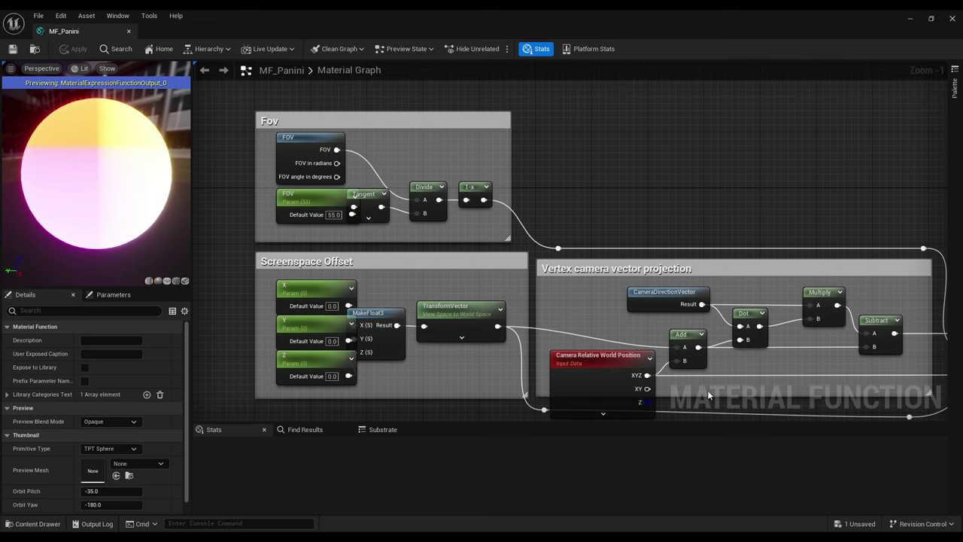
right_drag(745, 221, 547, 121)
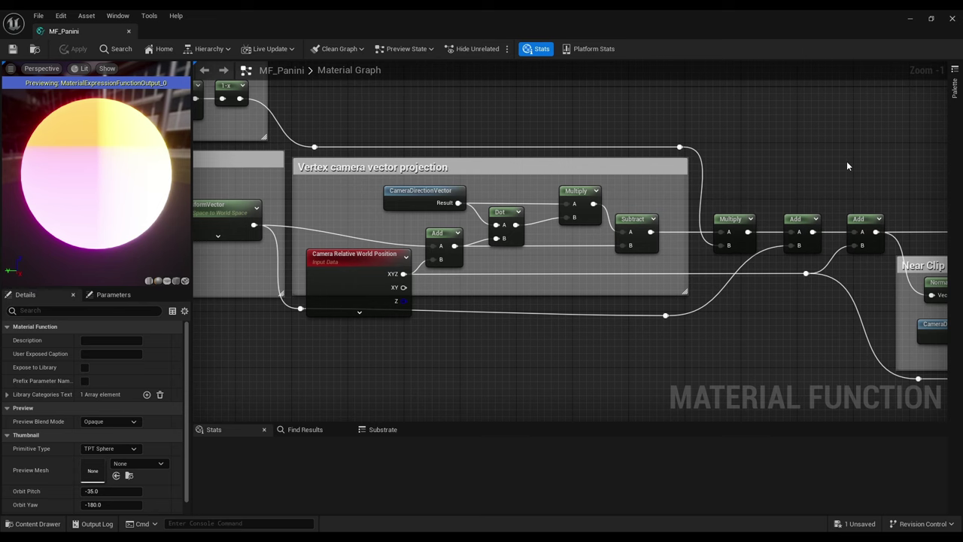
right_drag(847, 166, 202, 143)
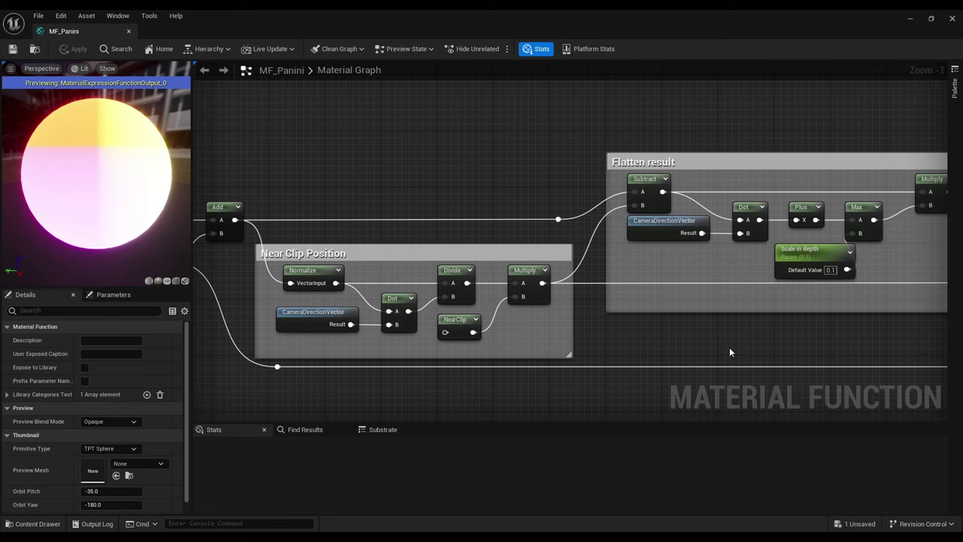
right_drag(801, 344, 430, 355)
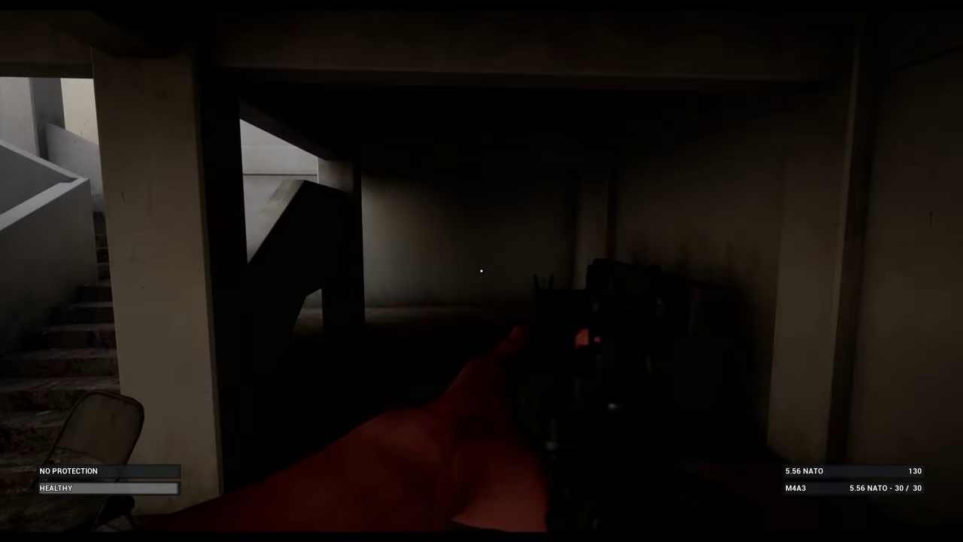
Step: Test firing the M4A3 at the far wall in play
click(482, 271)
click(482, 271)
click(482, 271)
click(481, 270)
click(481, 270)
click(481, 271)
click(482, 271)
click(481, 271)
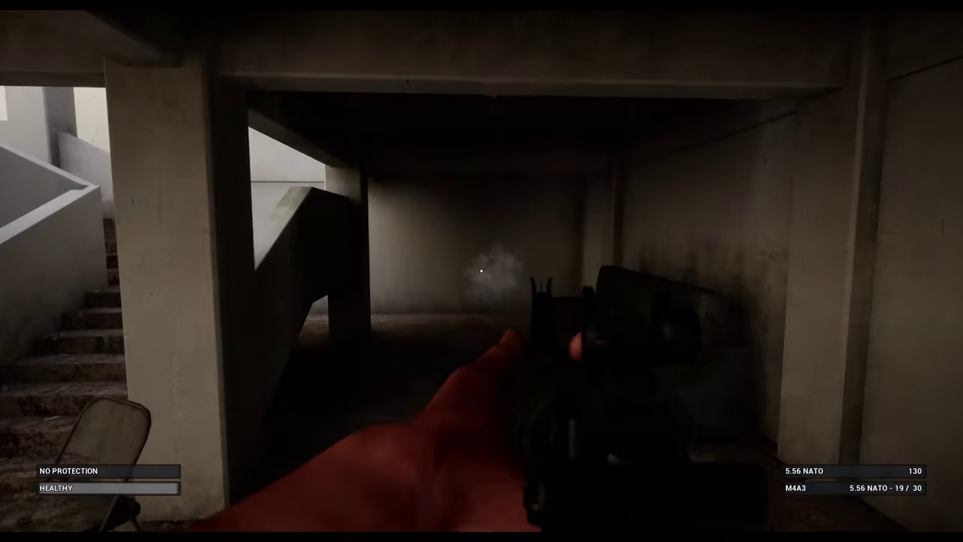
Step: Test switching from the M4A3 to the silenced MAC10 and to the regular MAC10 in play
key(3)
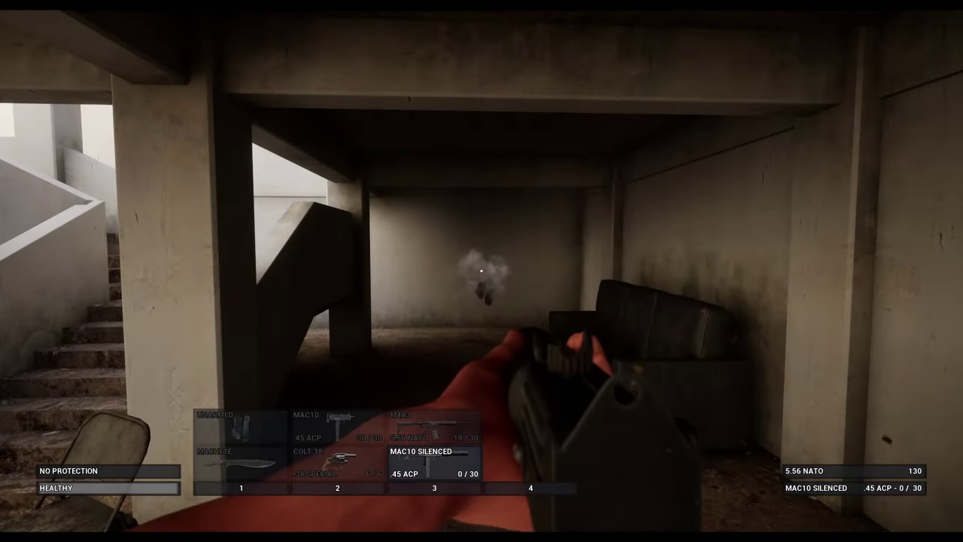
key(2)
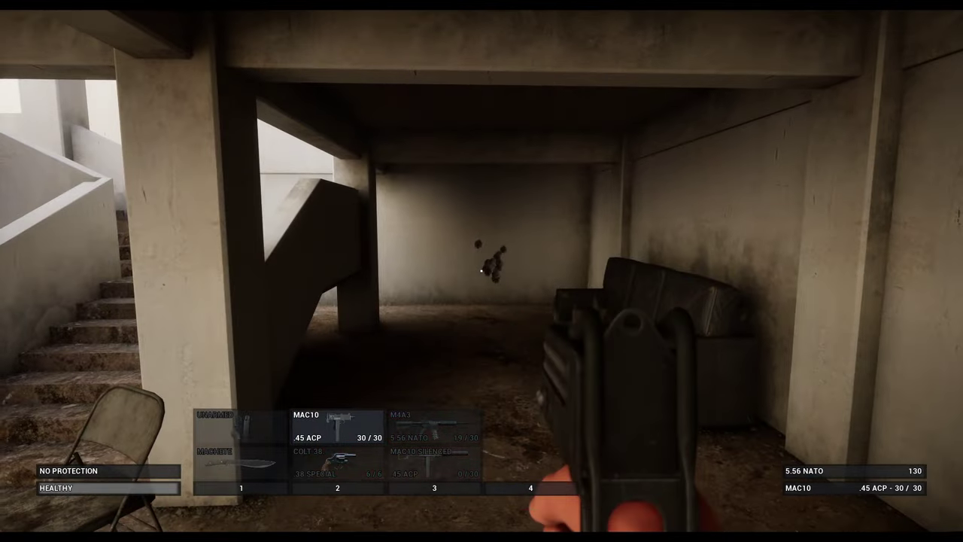
click(482, 271)
click(482, 271)
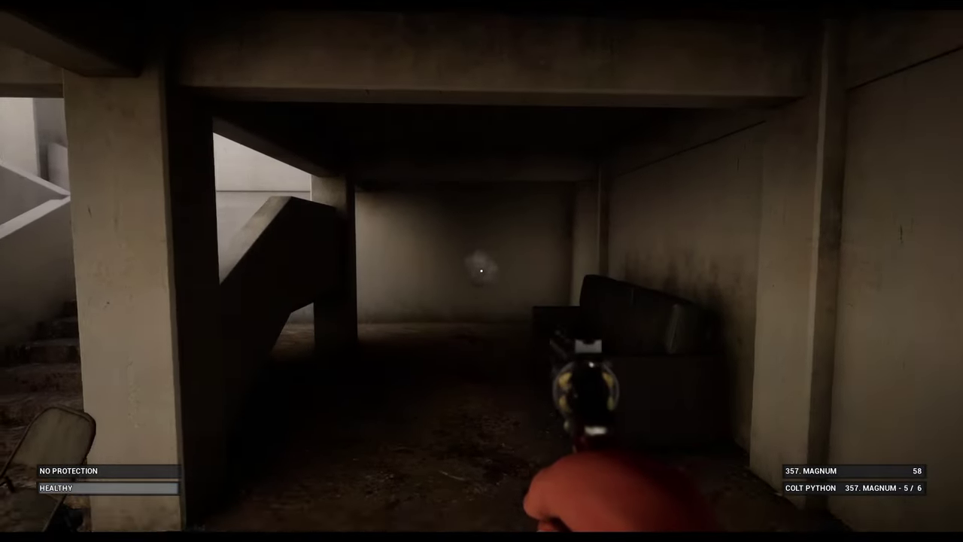
Step: Fire the Colt Python, then switch to the Colt 1911 and fire it while aiming
click(481, 271)
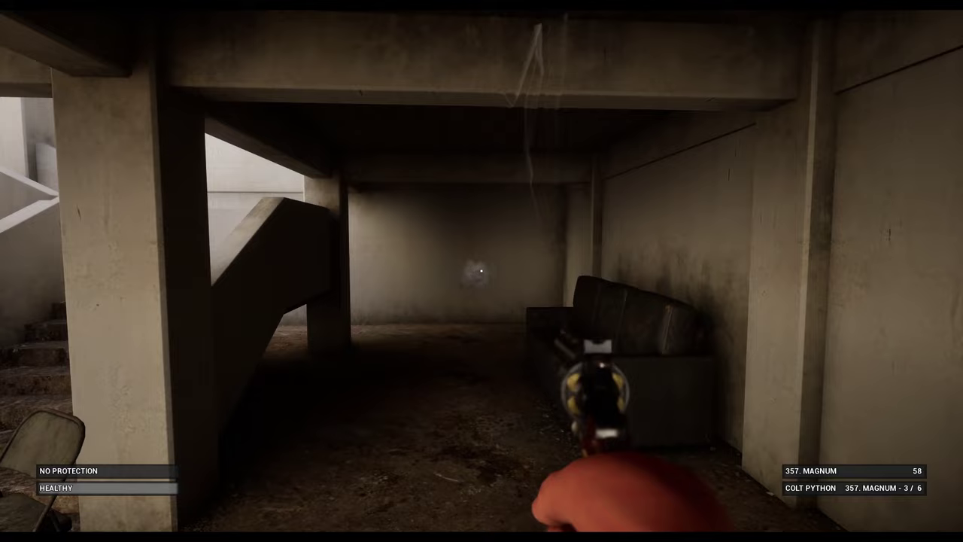
key(2)
click(481, 271)
click(482, 271)
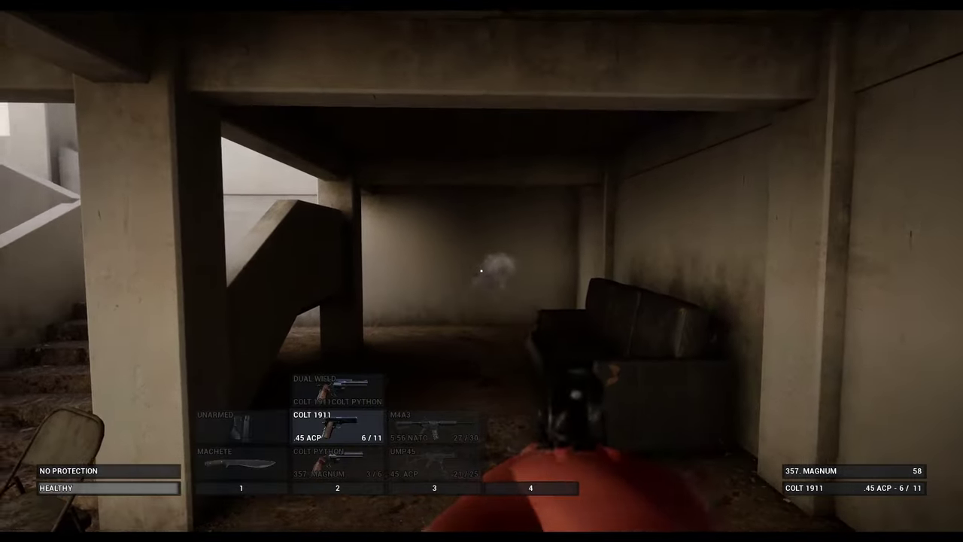
right_click(482, 271)
click(482, 271)
click(482, 271)
click(482, 271)
click(481, 271)
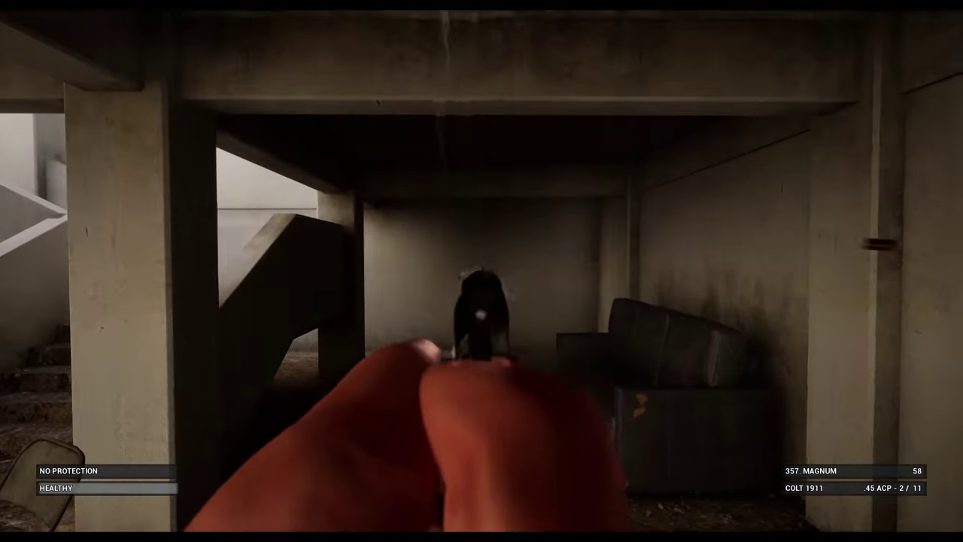
Step: Switch to the M4A3 and fire a burst at the far wall
key(3)
click(482, 271)
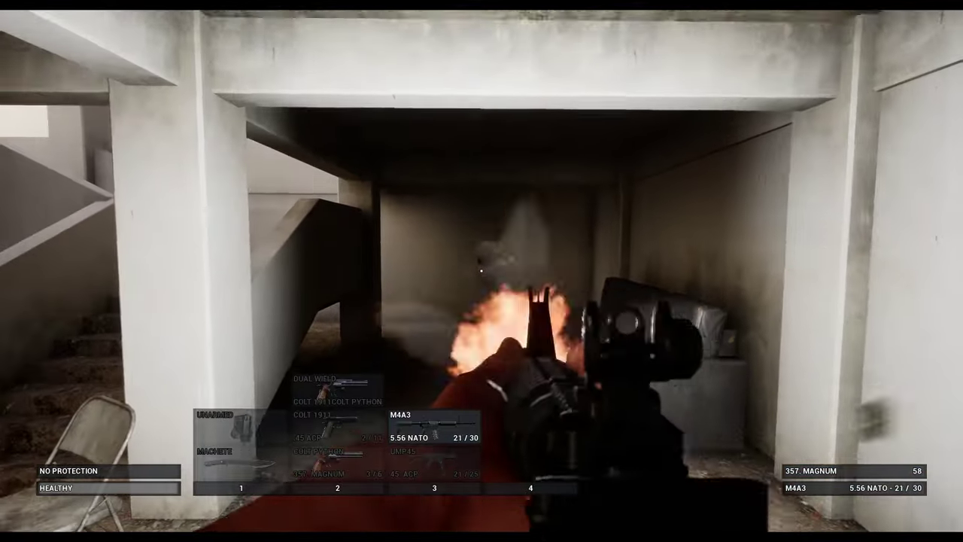
drag(482, 270, 482, 269)
Step: Switch to the UMP45 and fire repeatedly at the far wall
key(3)
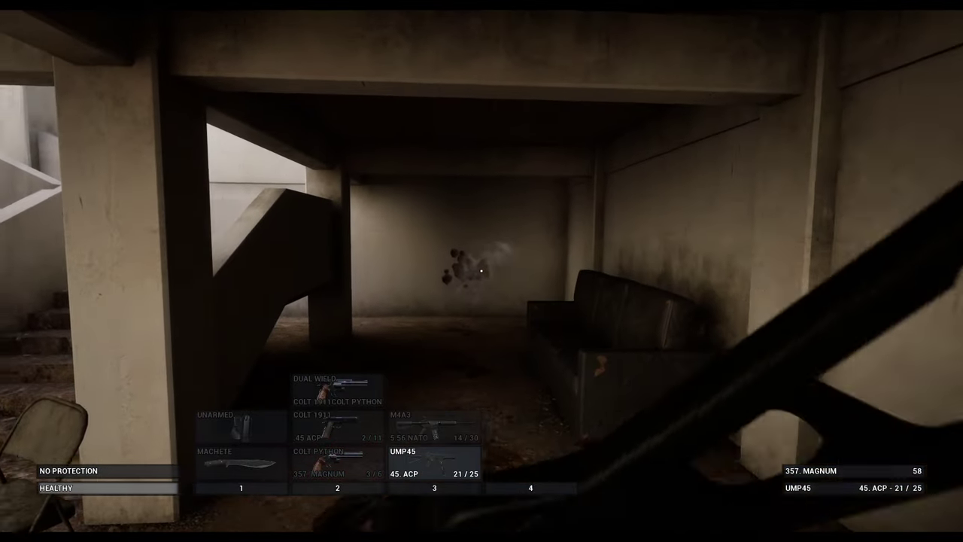
click(482, 269)
click(482, 271)
click(482, 271)
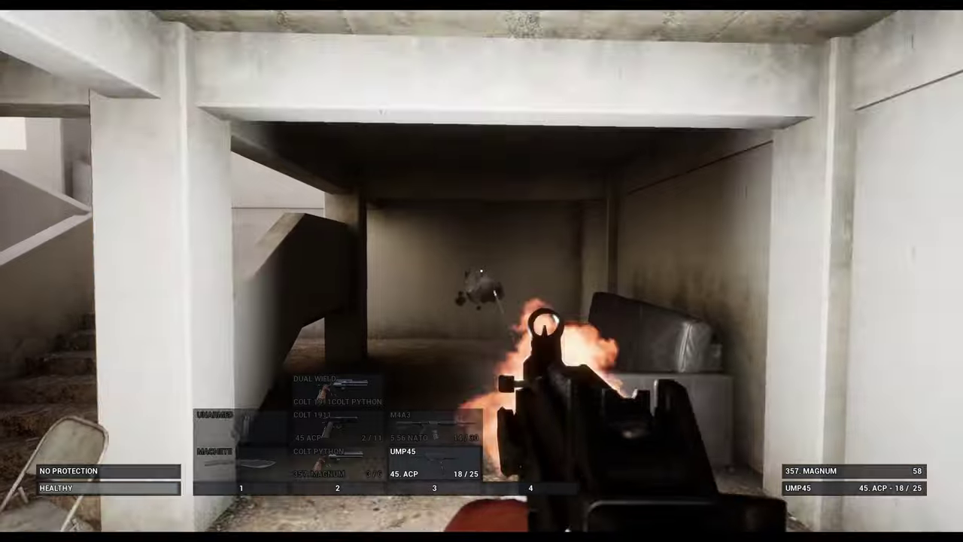
click(481, 271)
click(482, 271)
click(482, 270)
click(481, 271)
click(481, 271)
click(482, 271)
Step: Detach from the player and fly the camera down to inspect the ejected shell casings on the floor
key(F8)
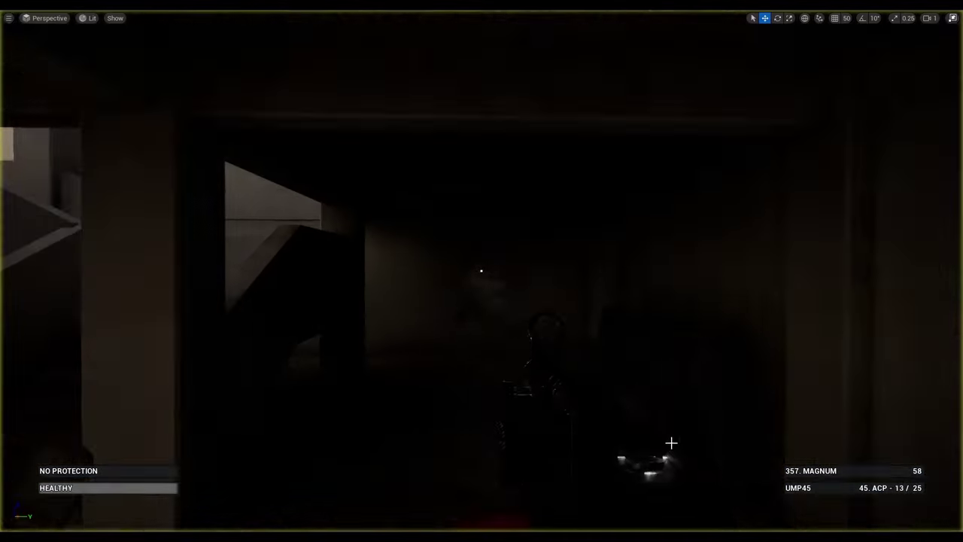
right_drag(672, 443, 772, 512)
key(q)
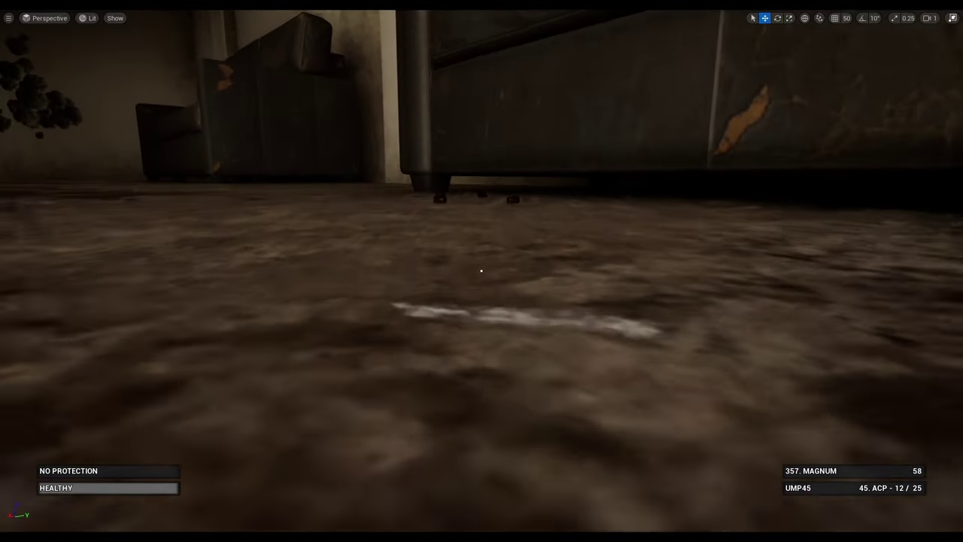
key(w)
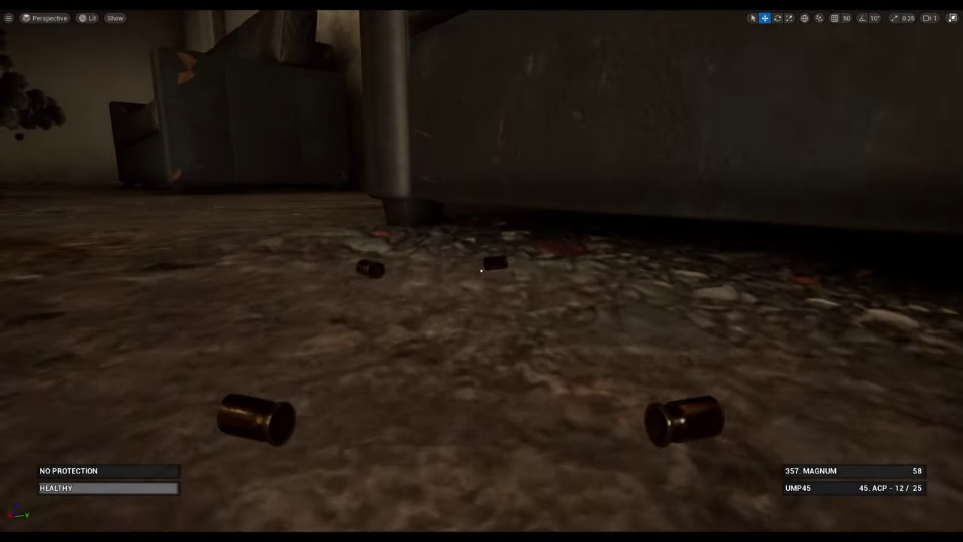